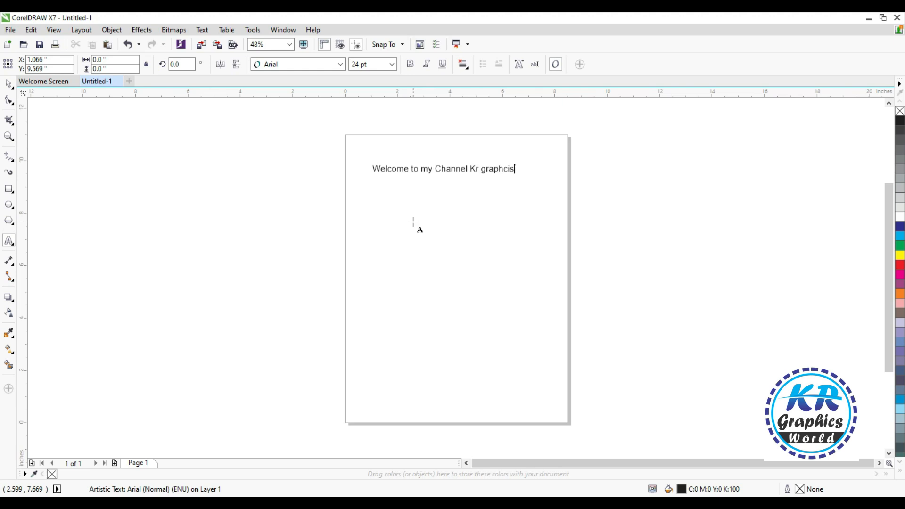
# - Correct the misspelled word and complete the heading as "Welcome to my Channel Kr graphics World"
pyautogui.press('BackSpace')
pyautogui.press('BackSpace')
pyautogui.write('ics')
pyautogui.click(456, 180)
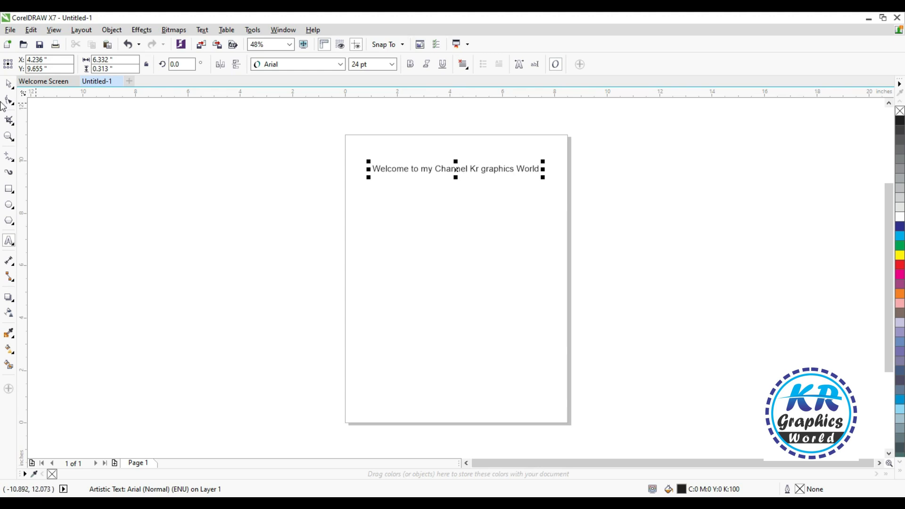
# - Add an artistic text line reading "TS logo" below the heading
pyautogui.click(8, 85)
pyautogui.hotkey('shift', 'F2')
pyautogui.scroll(-1, 353, 242)
pyautogui.click(421, 362)
pyautogui.click(9, 240)
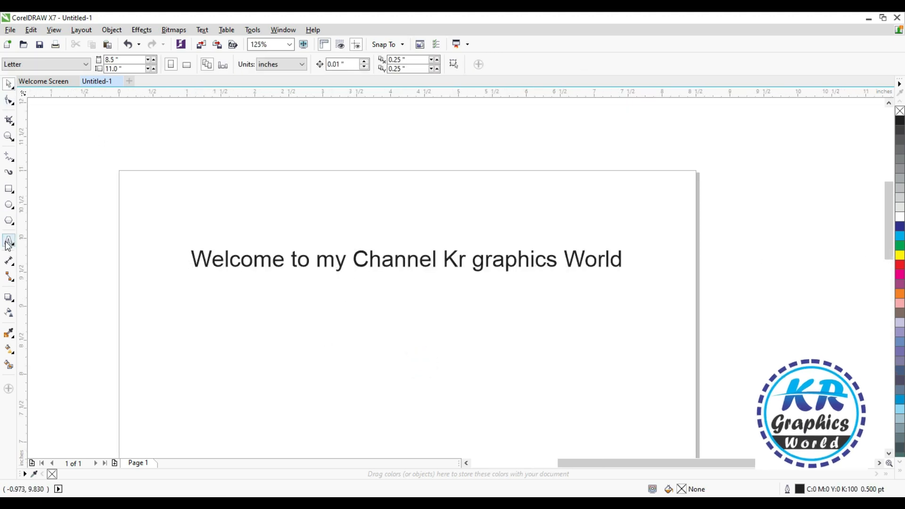
pyautogui.click(310, 343)
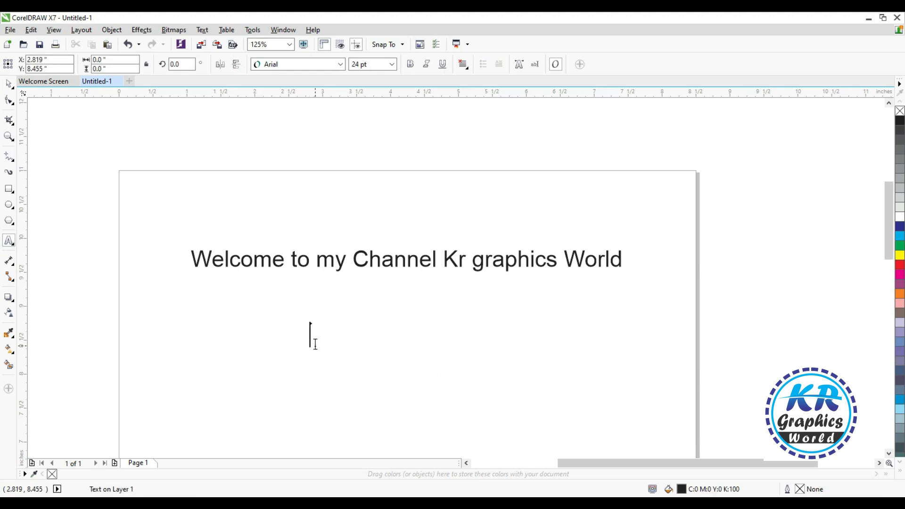
pyautogui.write('TS ')
pyautogui.write('I')
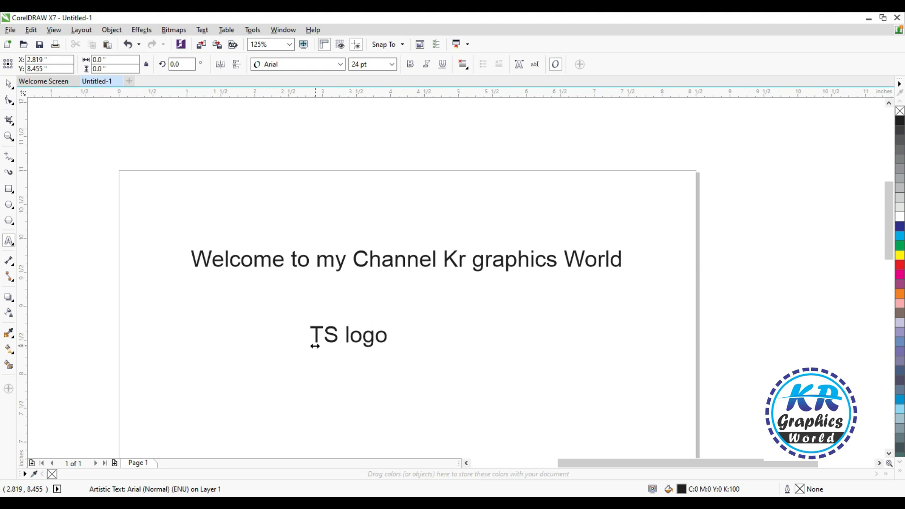
# - Add a separate artistic text object reading "TS" below the "TS logo" line
pyautogui.scroll(-1, 314, 345)
pyautogui.press('F2')
pyautogui.moveTo(185, 288); pyautogui.dragTo(605, 502)
pyautogui.click(8, 84)
pyautogui.click(9, 240)
pyautogui.click(320, 309)
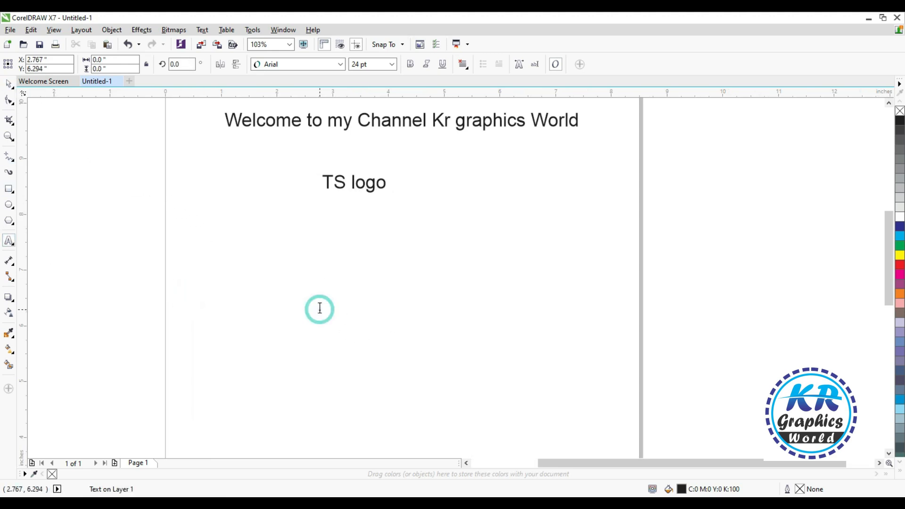
pyautogui.write('TS')
pyautogui.hotkey('ctrl', 'space')
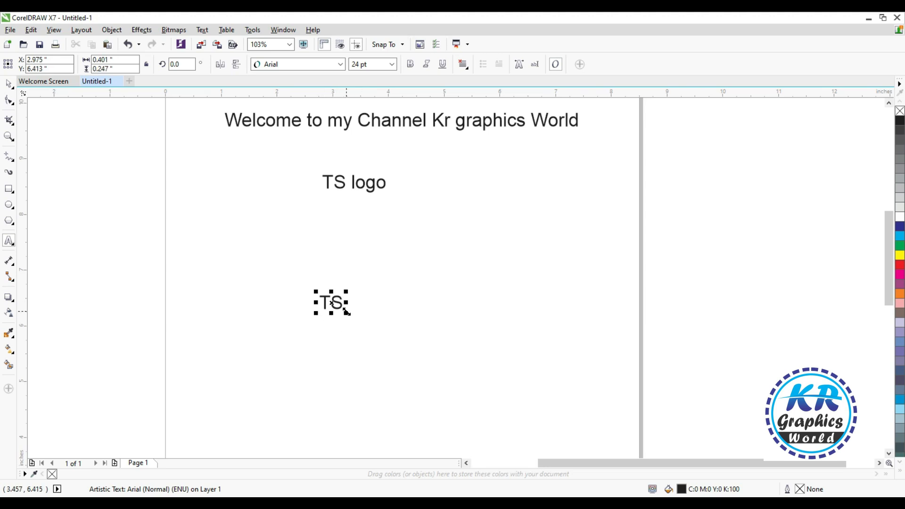
# - Enlarge the separate TS text to about 162 pt below the "TS logo" line and set its font to Clarendon Blk BT
pyautogui.moveTo(348, 291); pyautogui.dragTo(476, 216)
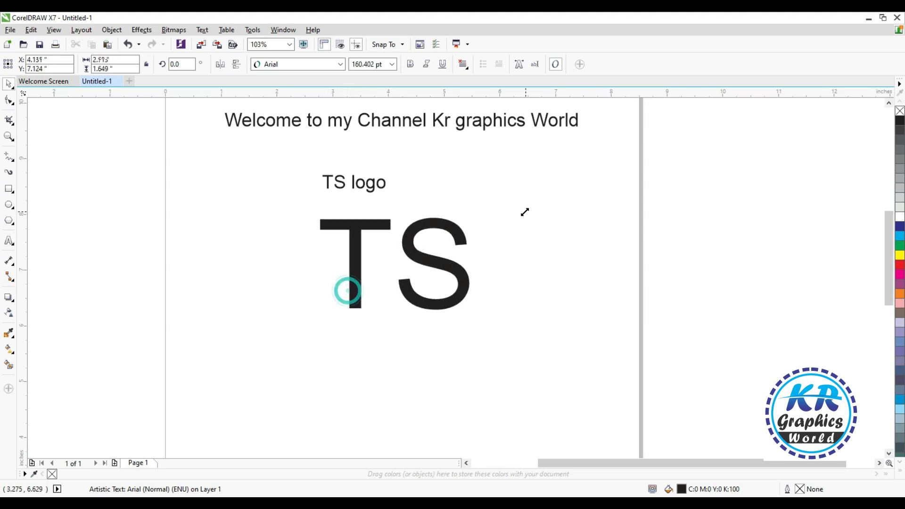
pyautogui.moveTo(429, 255); pyautogui.dragTo(414, 302)
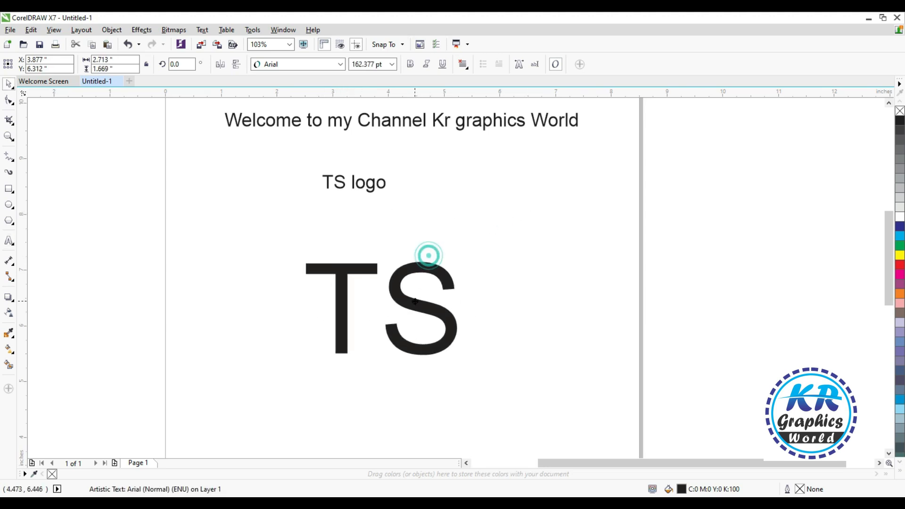
pyautogui.click(338, 64)
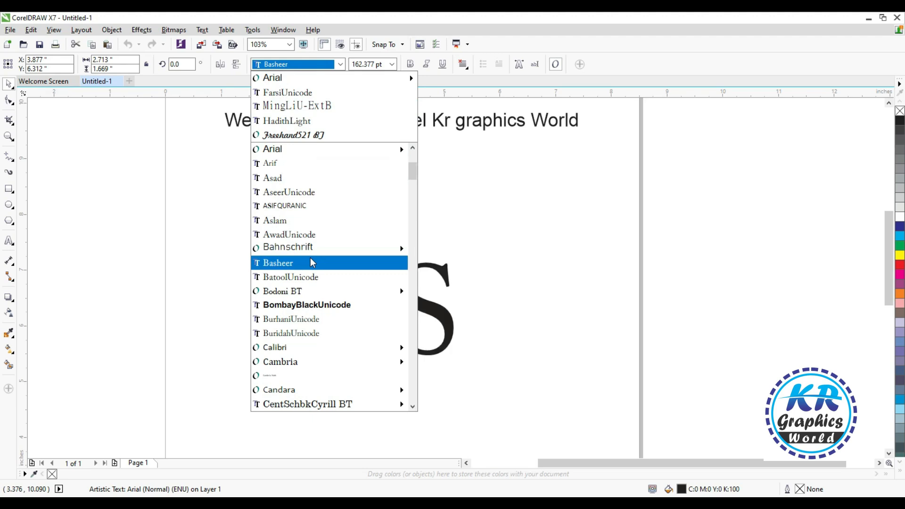
pyautogui.moveTo(309, 292)
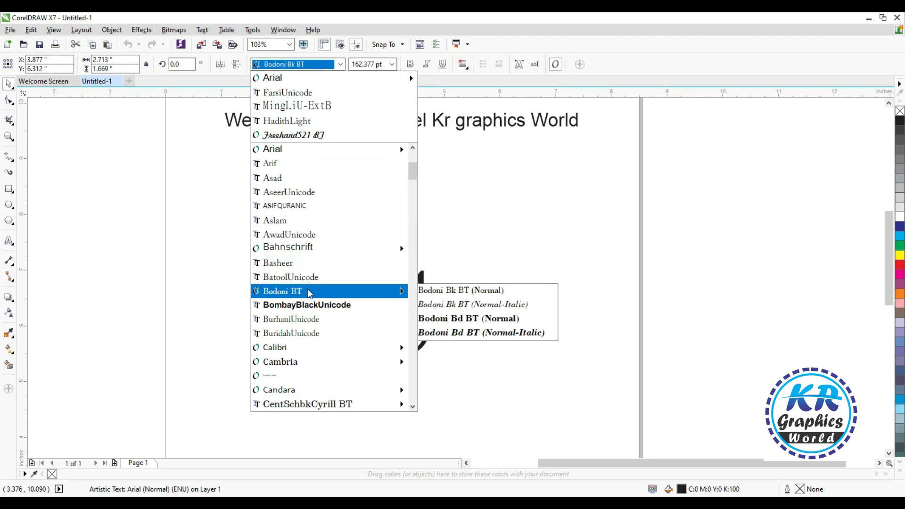
pyautogui.scroll(-3, 311, 348)
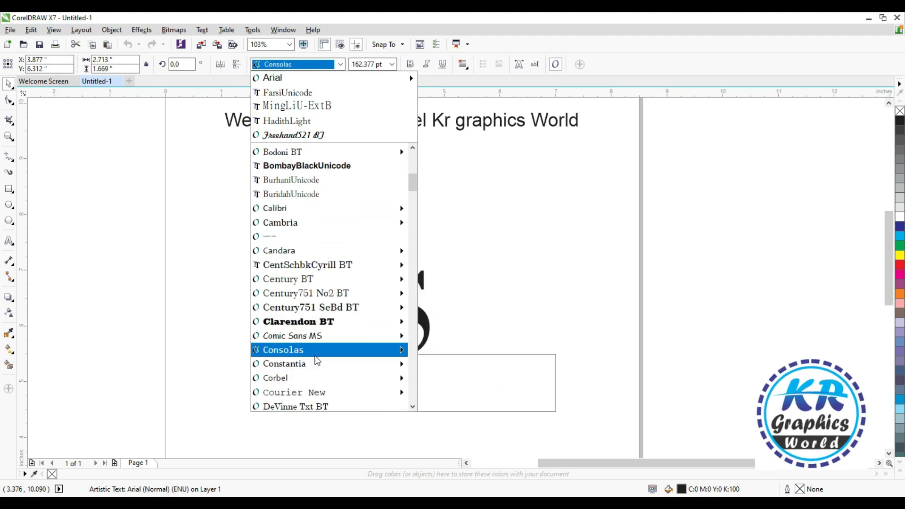
pyautogui.click(322, 294)
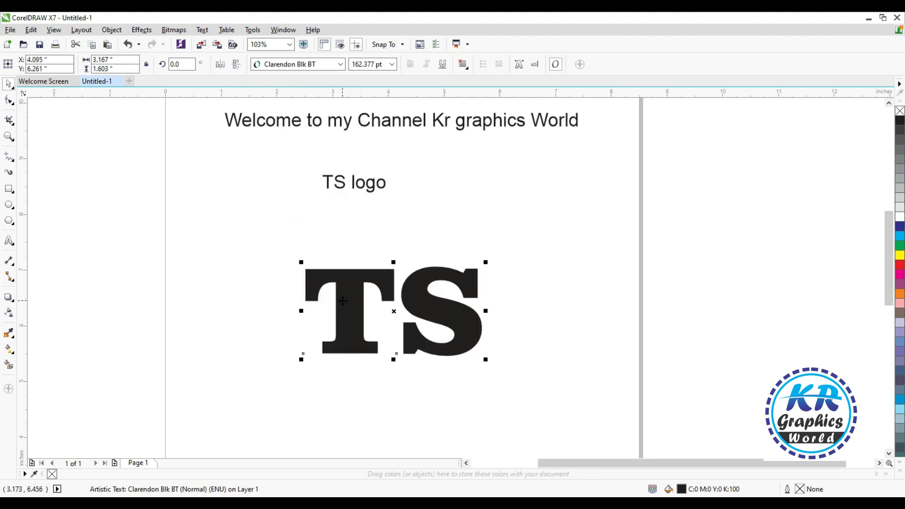
# - Break the large TS text apart into individual letters
pyautogui.scroll(2, 350, 293)
pyautogui.scroll(-1, 350, 292)
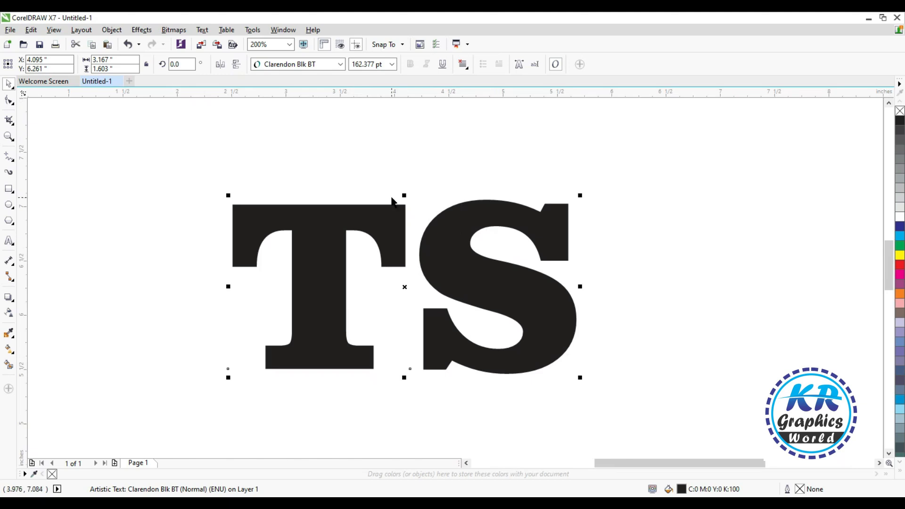
pyautogui.scroll(-1, 403, 195)
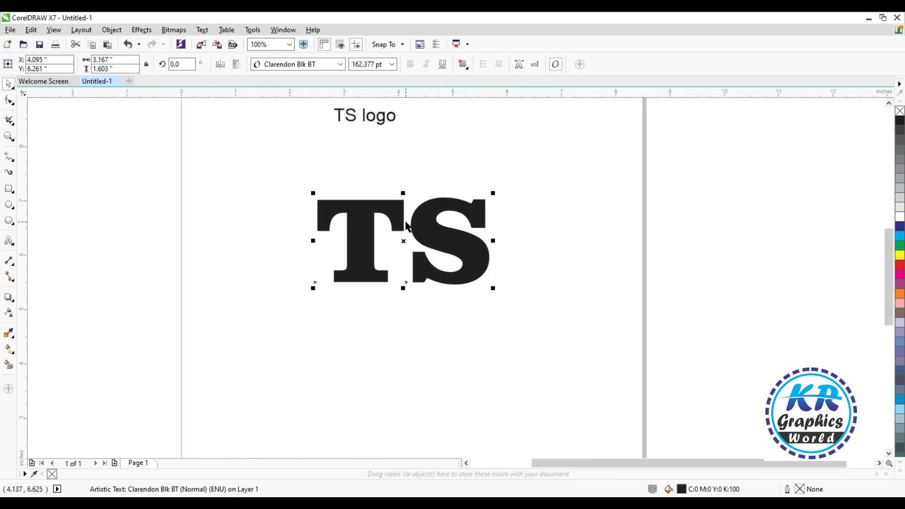
pyautogui.rightClick(441, 246)
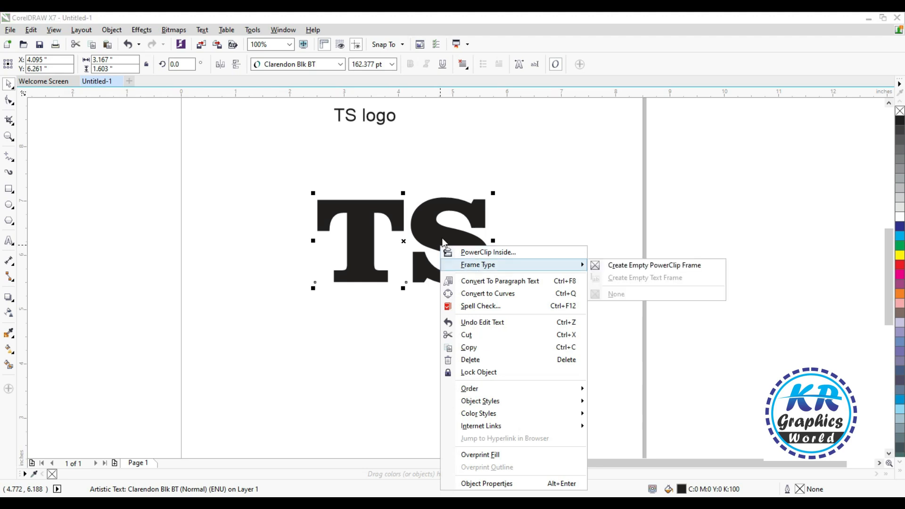
pyautogui.click(427, 229)
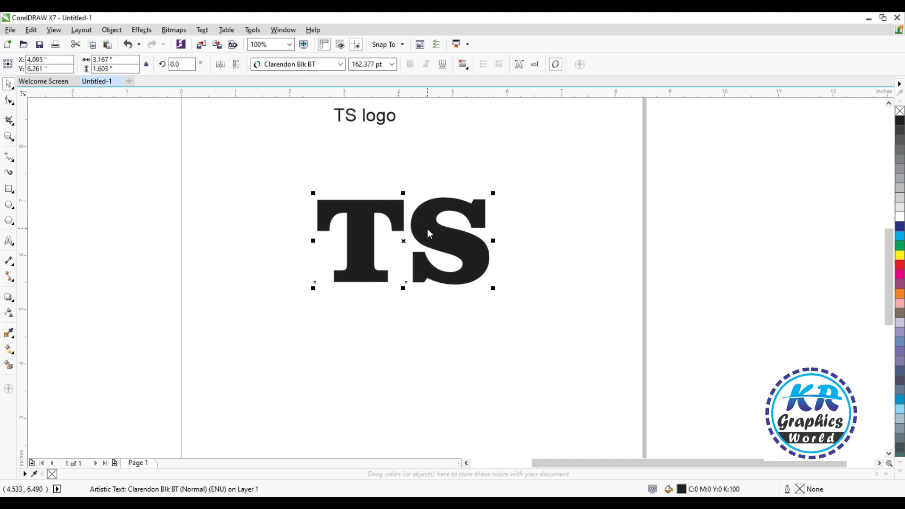
# - Convert the separate letter T to curves
pyautogui.click(6, 101)
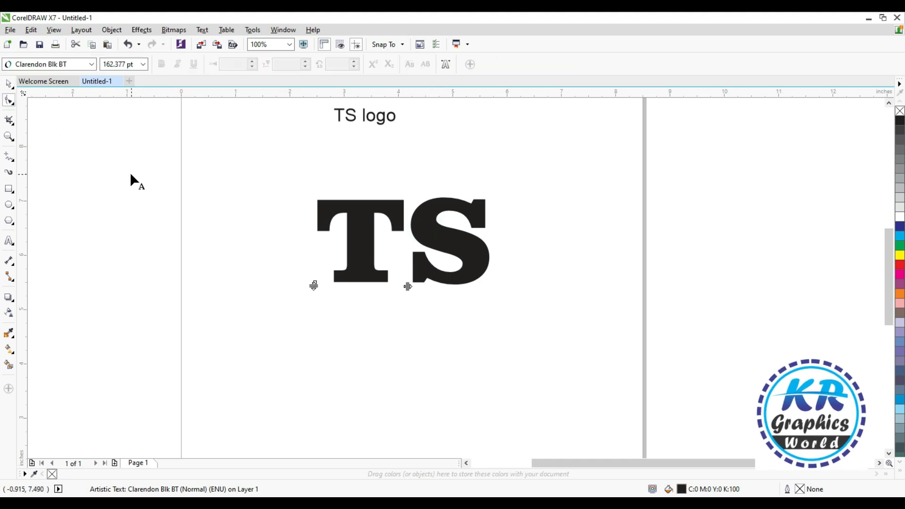
pyautogui.press('space')
pyautogui.rightClick(357, 220)
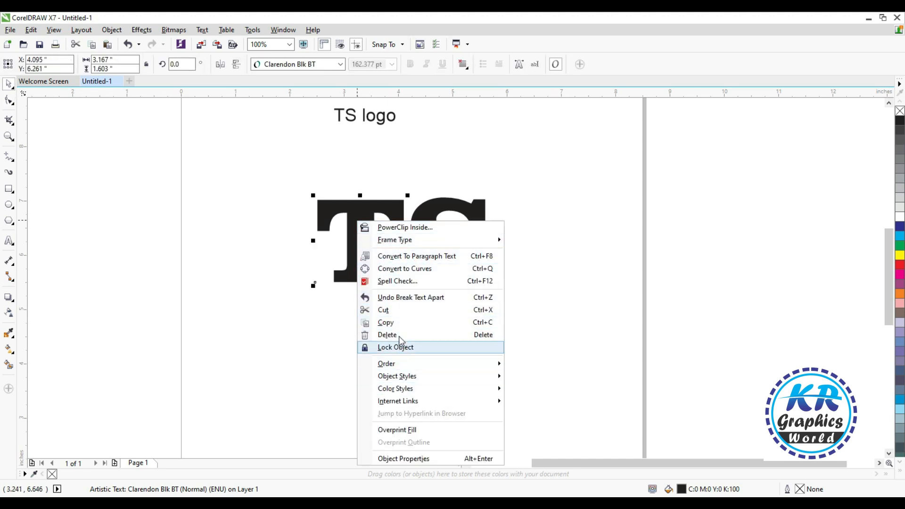
pyautogui.click(338, 207)
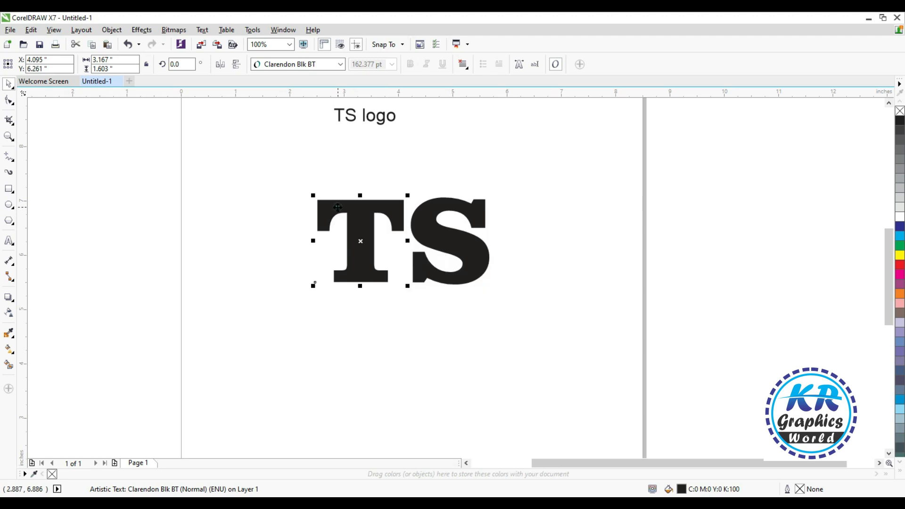
pyautogui.click(111, 29)
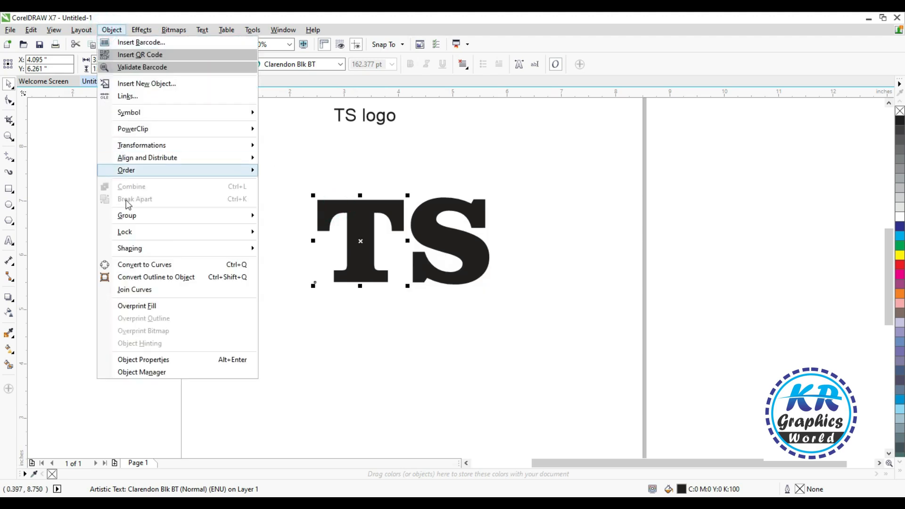
pyautogui.click(134, 264)
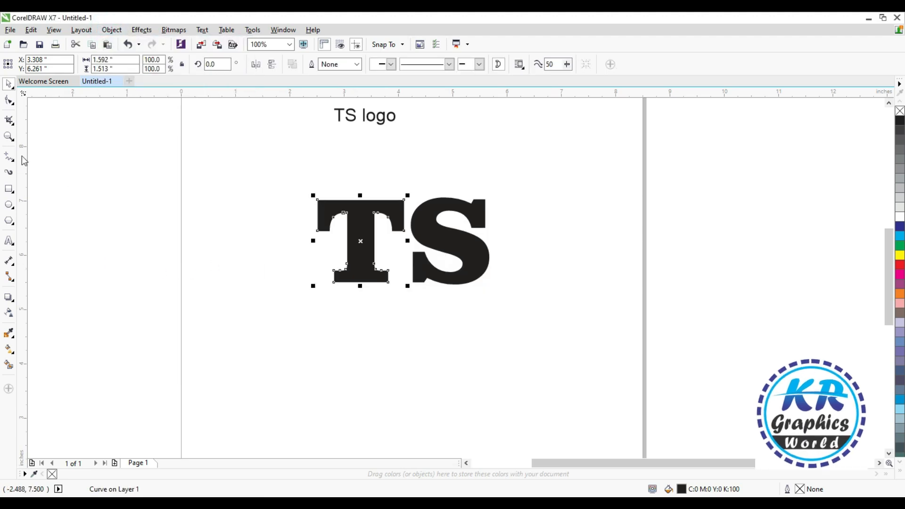
# - Lengthen the T's stem by moving all nodes of its base straight down about 1 inch
pyautogui.click(9, 100)
pyautogui.moveTo(309, 255); pyautogui.dragTo(386, 308)
pyautogui.press('Down')
pyautogui.press('Down')
pyautogui.press('Down')
pyautogui.press('Down')
pyautogui.press('Down')
pyautogui.press('Down')
pyautogui.press('Down')
pyautogui.press('Down')
pyautogui.press('Down')
pyautogui.press('Down')
pyautogui.press('Down')
pyautogui.press('Down')
pyautogui.press('Down')
pyautogui.press('Down')
pyautogui.press('Down')
pyautogui.press('Down')
pyautogui.press('Down')
pyautogui.press('Down')
pyautogui.press('Down')
pyautogui.press('Down')
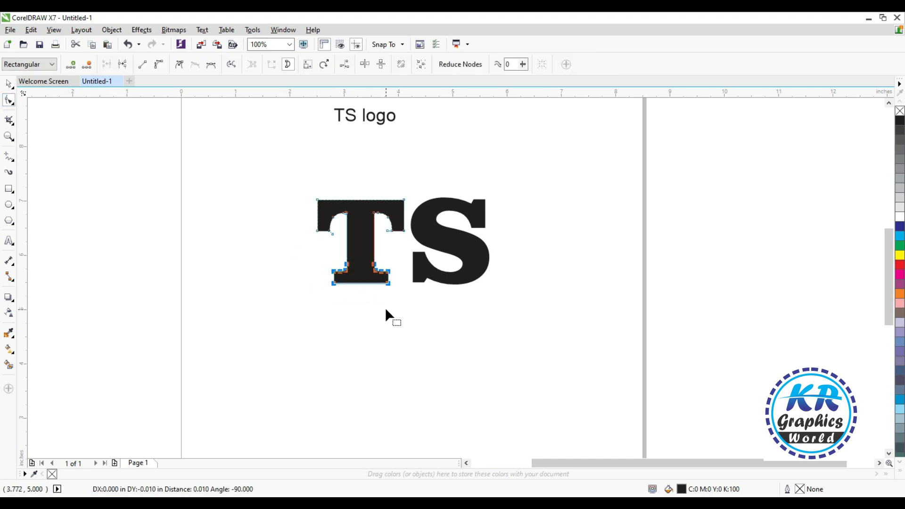
pyautogui.press('Down')
pyautogui.press('Down')
pyautogui.press('Down')
pyautogui.press('Down')
pyautogui.press('Down')
pyautogui.press('Down')
pyautogui.press('Down')
pyautogui.press('Down')
pyautogui.press('Down')
pyautogui.press('Down')
pyautogui.press('Down')
pyautogui.press('Down')
pyautogui.press('Down')
pyautogui.press('Down')
pyautogui.press('Down')
pyautogui.press('Down')
pyautogui.press('Down')
pyautogui.press('Down')
pyautogui.press('Down')
pyautogui.press('Down')
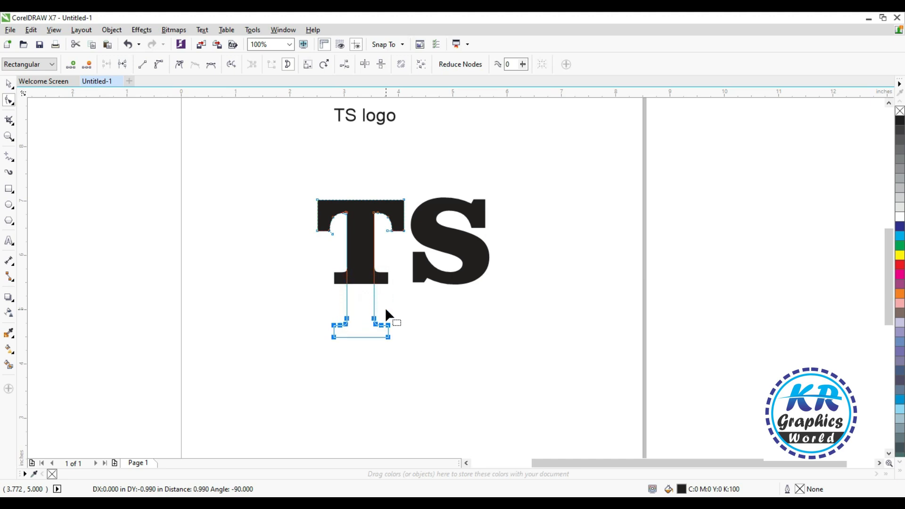
# - Move the S over the middle of the T's stem and fill the T with 30% black
pyautogui.press('space')
pyautogui.moveTo(468, 244); pyautogui.dragTo(379, 283)
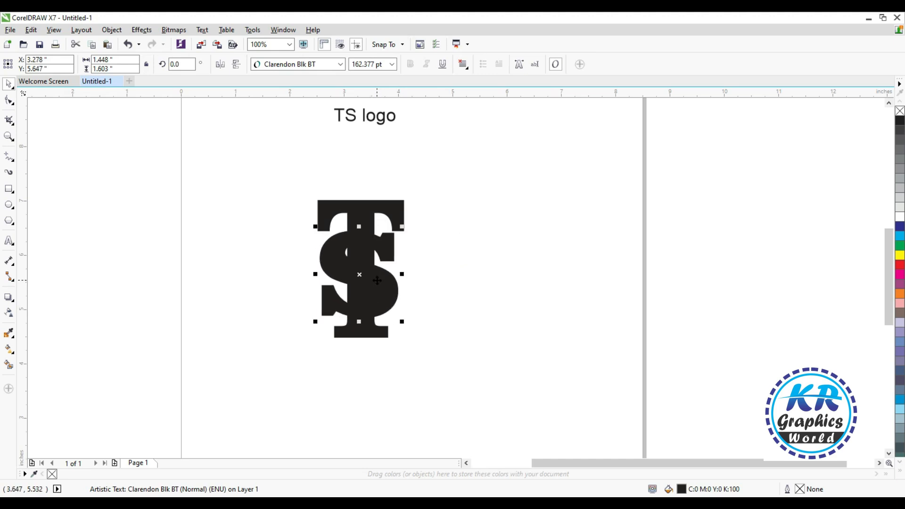
pyautogui.click(397, 222)
pyautogui.click(900, 189)
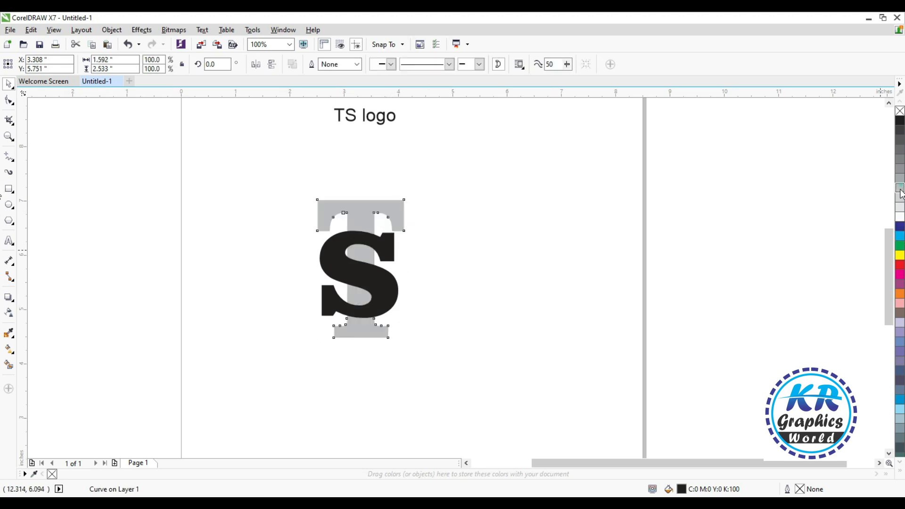
# - Fill the letter S with yellow and deselect it
pyautogui.click(372, 265)
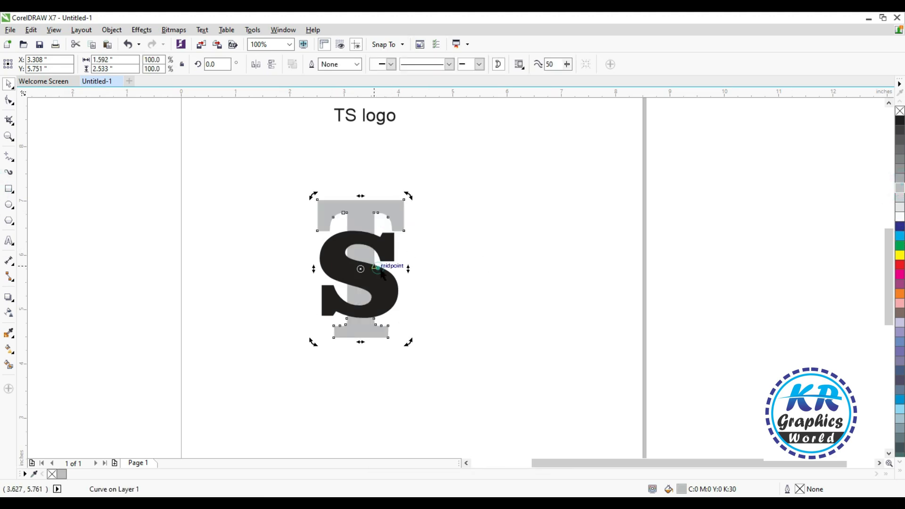
pyautogui.click(403, 296)
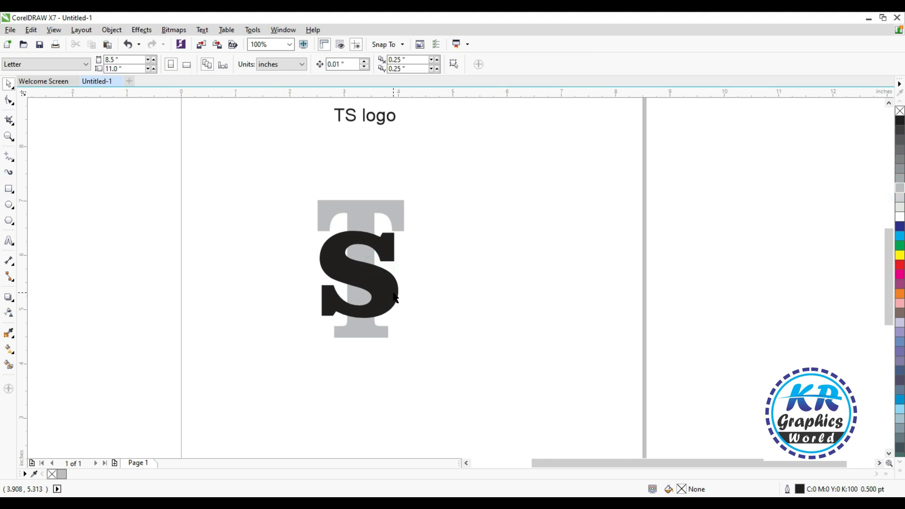
pyautogui.click(899, 256)
pyautogui.click(531, 253)
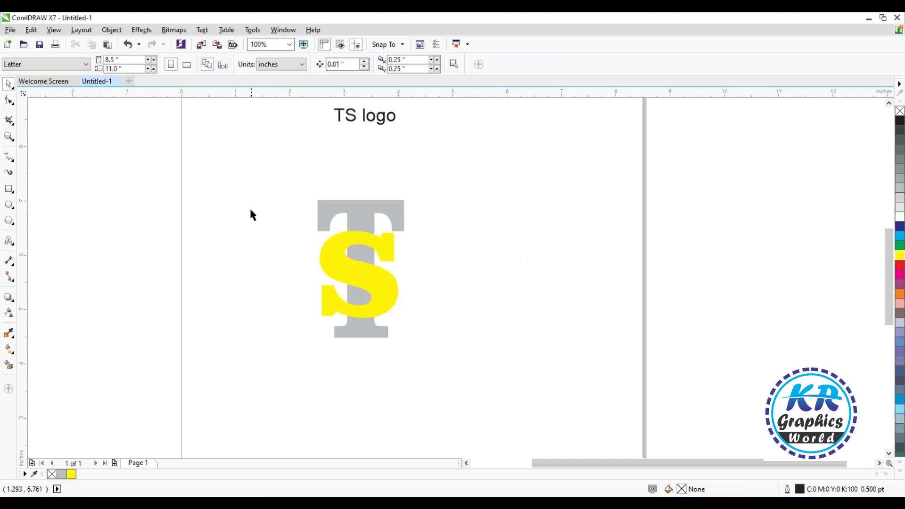
# - Try to lengthen the T's left arm by nudging its end nodes outward
pyautogui.click(358, 214)
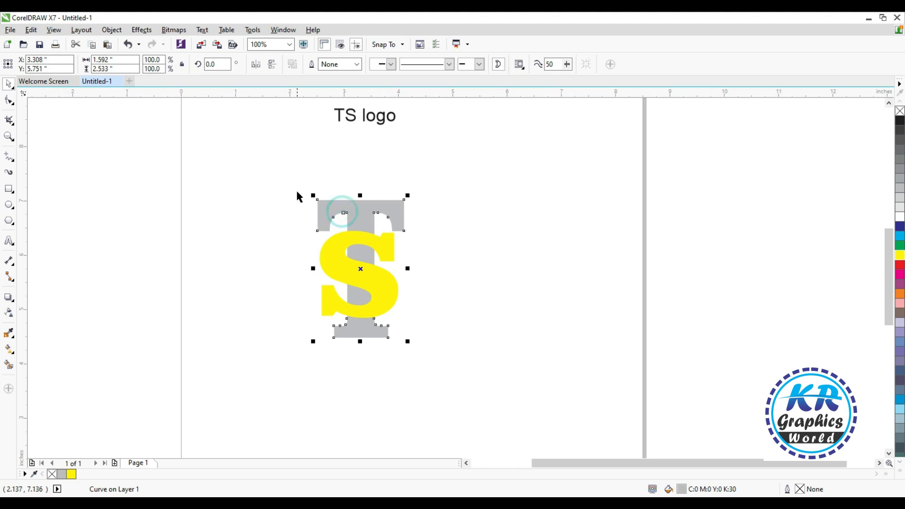
pyautogui.press('F10')
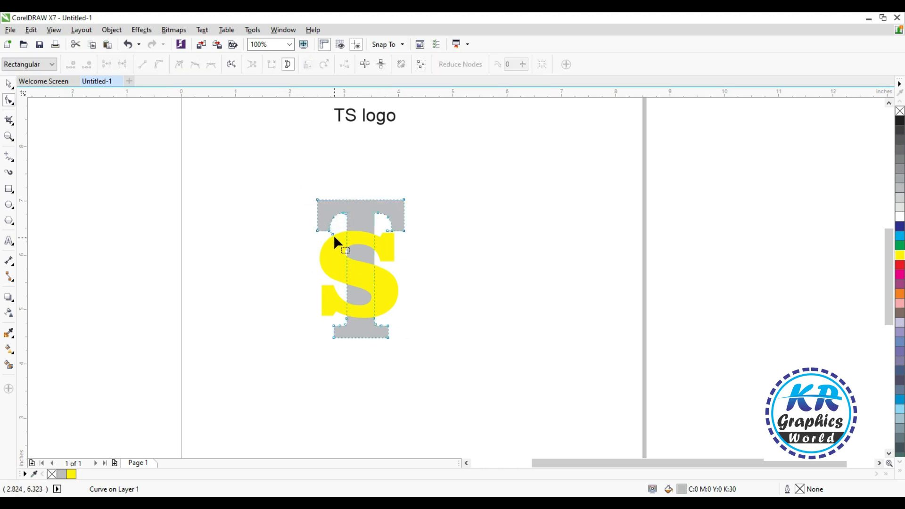
pyautogui.moveTo(334, 230); pyautogui.dragTo(337, 230)
pyautogui.press('Left')
pyautogui.press('Left')
pyautogui.press('Left')
pyautogui.press('Left')
pyautogui.press('Left')
pyautogui.press('Left')
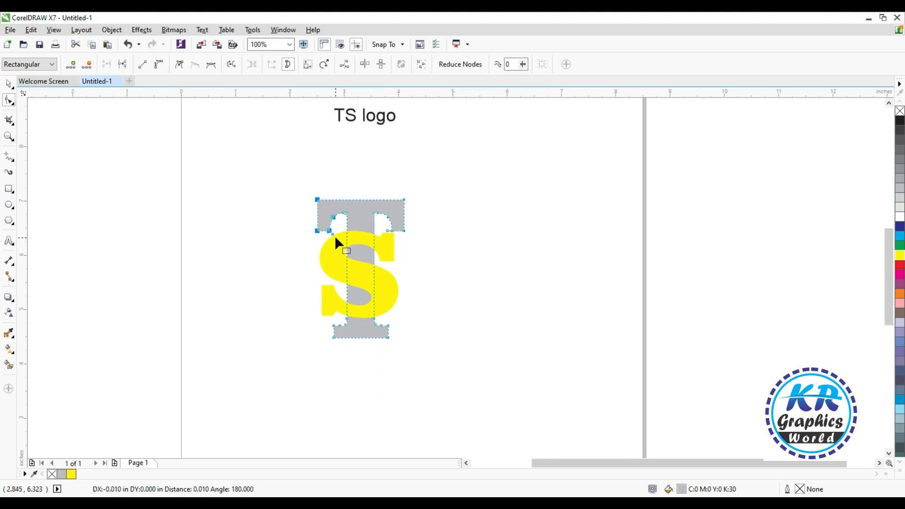
pyautogui.press('Left')
pyautogui.press('Left')
pyautogui.press('Left')
pyautogui.press('Left')
pyautogui.press('Left')
pyautogui.press('Left')
pyautogui.press('Left')
pyautogui.press('Left')
pyautogui.press('Left')
pyautogui.press('Left')
pyautogui.press('Left')
pyautogui.press('Left')
pyautogui.press('Left')
pyautogui.press('Left')
pyautogui.press('Left')
pyautogui.press('Left')
pyautogui.press('Left')
pyautogui.press('Left')
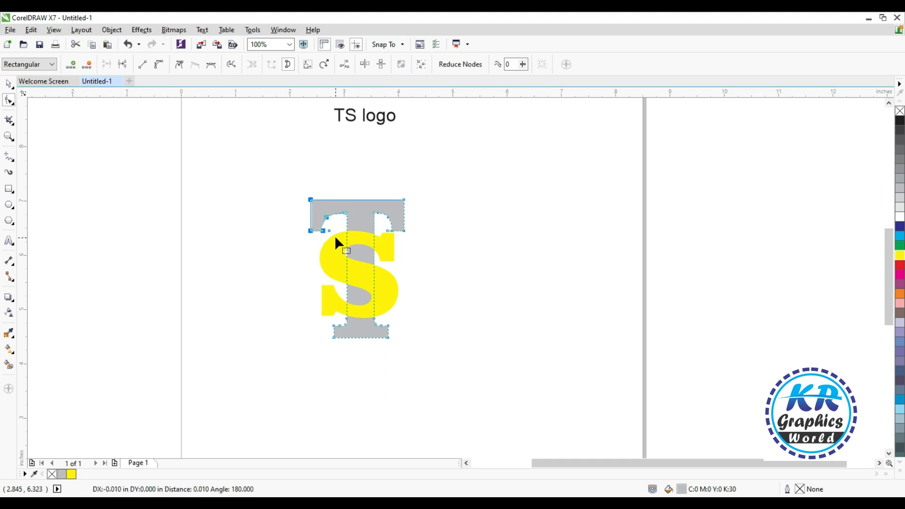
# - Undo the outward nudges of the T's left arm nodes
pyautogui.press('z')
pyautogui.moveTo(259, 176); pyautogui.dragTo(464, 292)
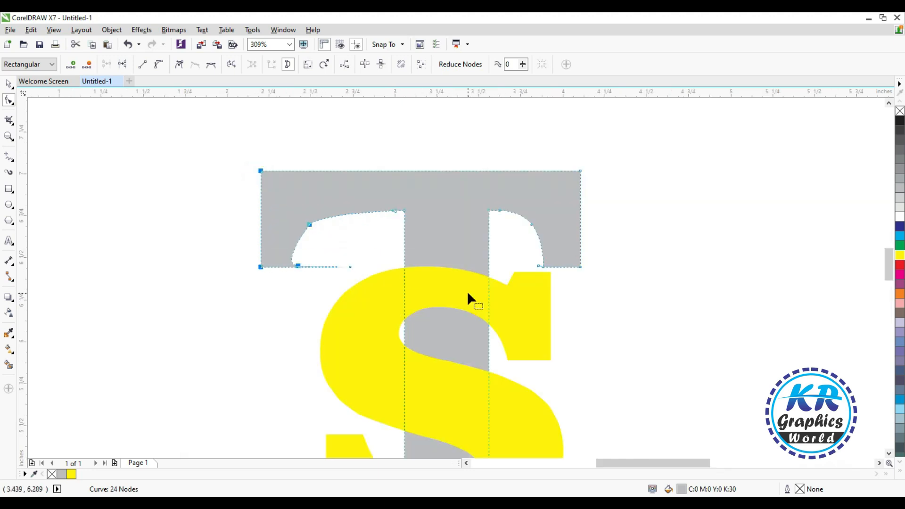
pyautogui.hotkey('ctrl', 'z')
pyautogui.hotkey('ctrl', 'z')
pyautogui.hotkey('ctrl', 'z')
pyautogui.hotkey('ctrl', 'z')
pyautogui.hotkey('ctrl', 'z')
pyautogui.hotkey('ctrl', 'z')
pyautogui.hotkey('ctrl', 'z')
pyautogui.hotkey('ctrl', 'z')
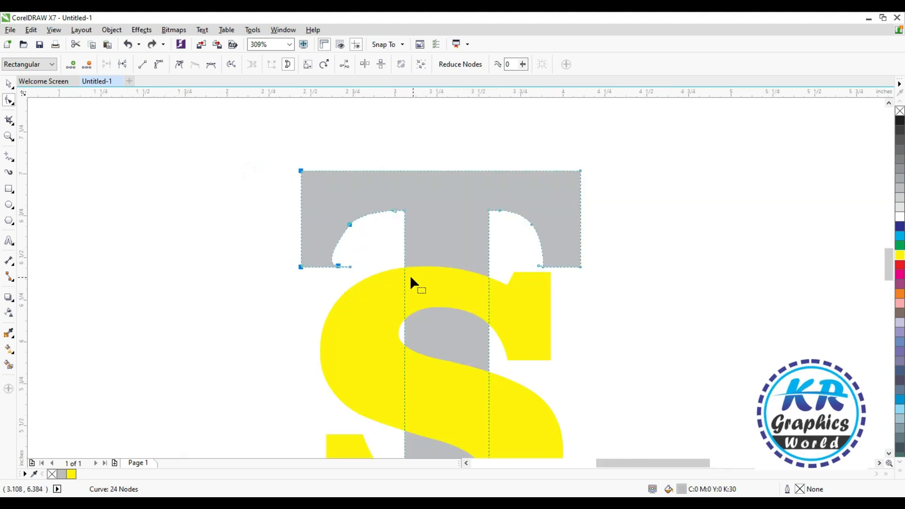
pyautogui.hotkey('ctrl', 'z')
pyautogui.hotkey('ctrl', 'z')
pyautogui.hotkey('ctrl', 'z')
pyautogui.hotkey('ctrl', 'z')
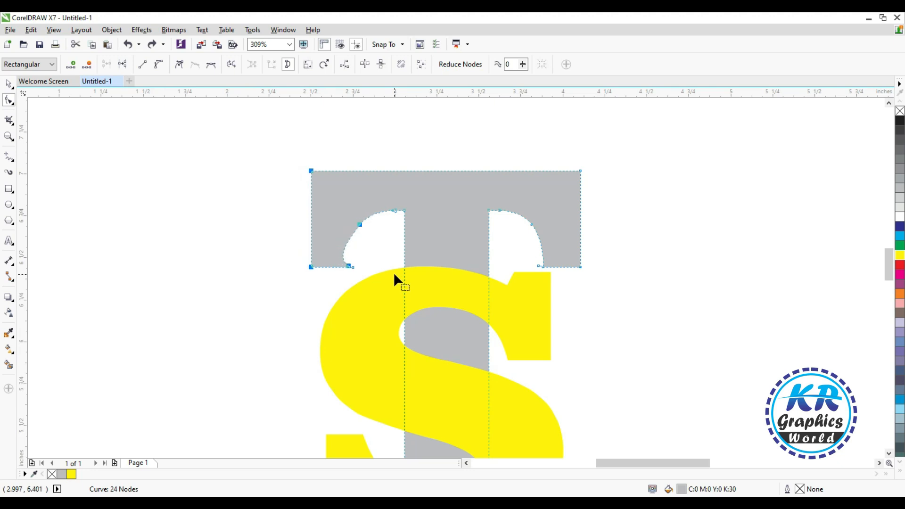
# - Lengthen the T's left arm by moving its end and curve nodes outward about 0.66 inches
pyautogui.moveTo(280, 163); pyautogui.dragTo(271, 215)
pyautogui.moveTo(278, 148); pyautogui.dragTo(396, 277)
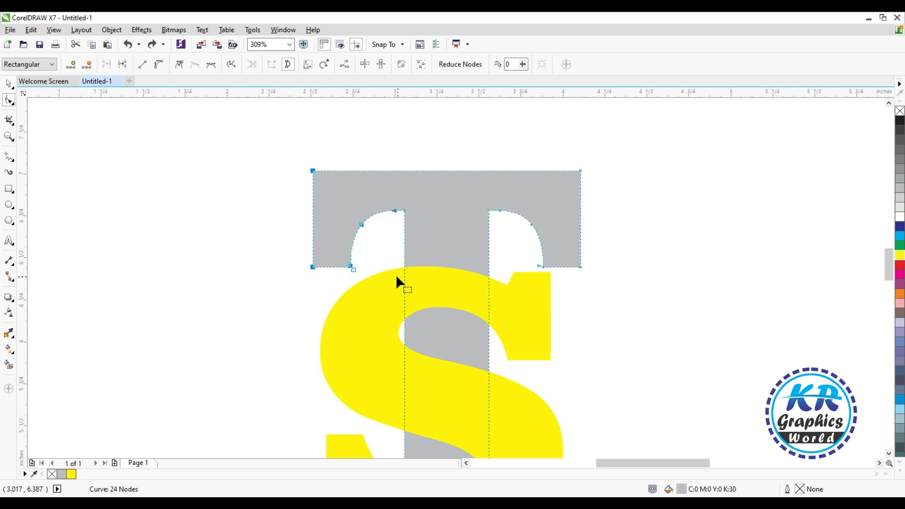
pyautogui.press('Left')
pyautogui.press('Left')
pyautogui.press('Left')
pyautogui.press('Left')
pyautogui.press('Left')
pyautogui.press('Left')
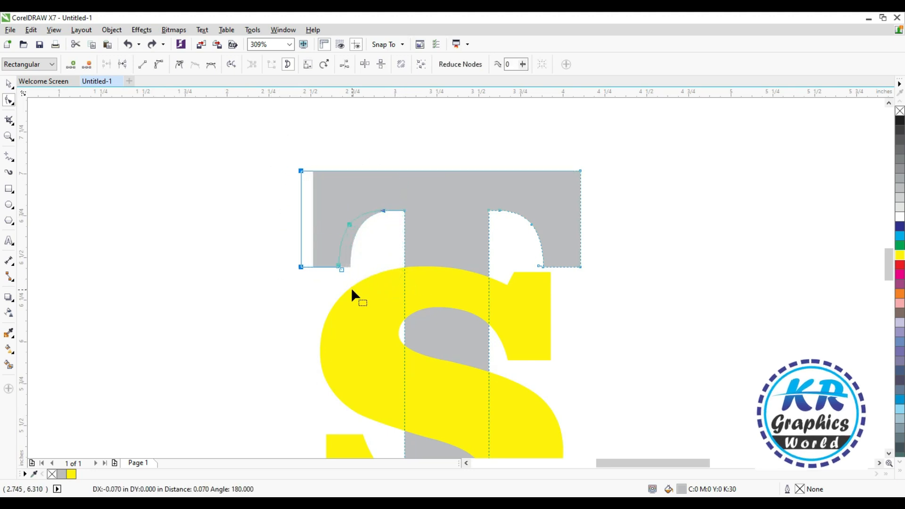
pyautogui.press('Left')
pyautogui.press('Left')
pyautogui.press('Left')
pyautogui.press('Left')
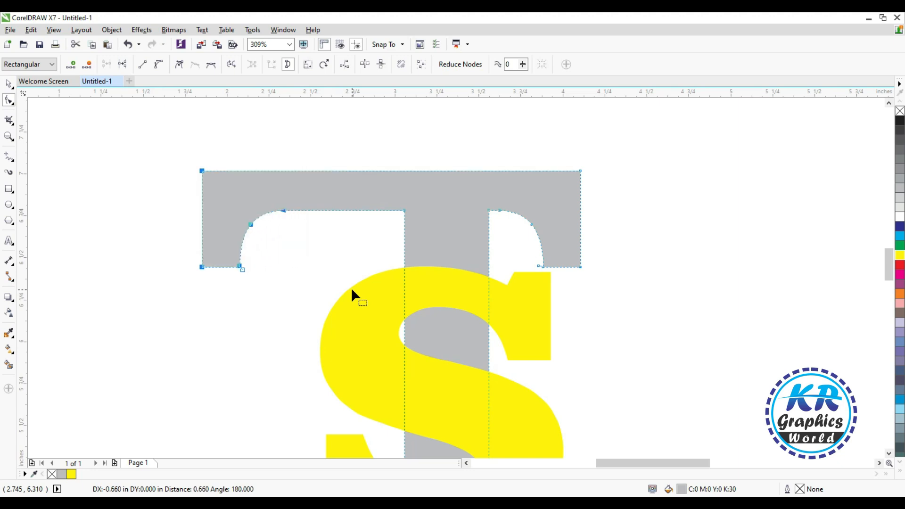
# - Lengthen the T's right arm by moving its end and curve nodes outward to match the left arm, making the T about 2.91 inches wide
pyautogui.moveTo(493, 154); pyautogui.dragTo(595, 297)
pyautogui.press('Right')
pyautogui.press('Right')
pyautogui.press('Right')
pyautogui.press('Right')
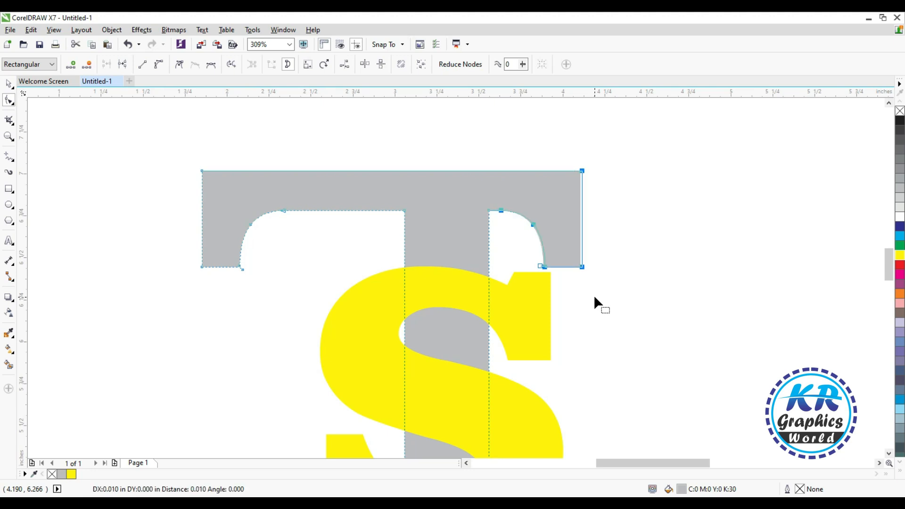
pyautogui.press('Right')
pyautogui.press('Right')
pyautogui.press('Right')
pyautogui.press('Right')
pyautogui.press('Right')
pyautogui.press('Right')
pyautogui.press('Right')
pyautogui.press('Right')
pyautogui.press('Right')
pyautogui.press('Right')
pyautogui.press('Right')
pyautogui.press('Right')
pyautogui.press('Right')
pyautogui.press('Right')
pyautogui.press('Right')
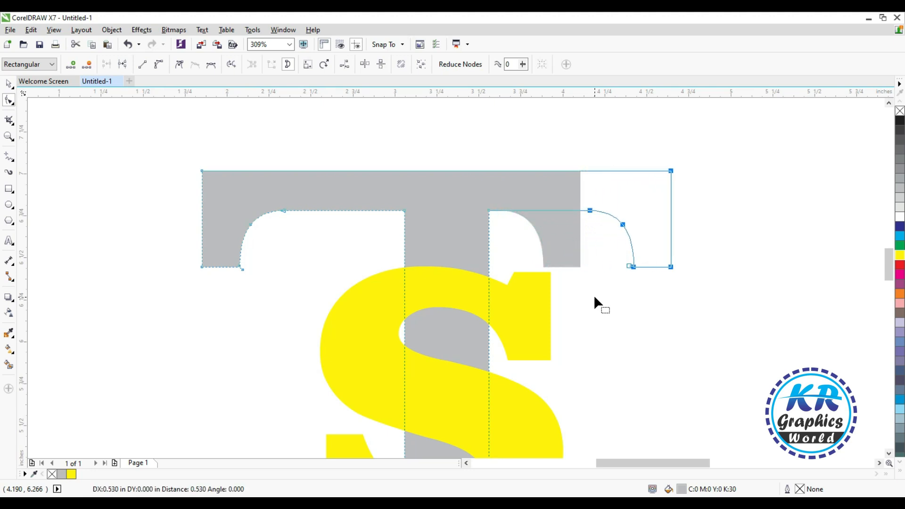
pyautogui.press('Right')
pyautogui.press('Right')
pyautogui.press('Right')
pyautogui.press('Right')
pyautogui.press('Right')
pyautogui.press('Right')
pyautogui.press('Right')
pyautogui.press('Right')
pyautogui.press('Right')
pyautogui.press('Right')
pyautogui.press('Right')
pyautogui.press('Right')
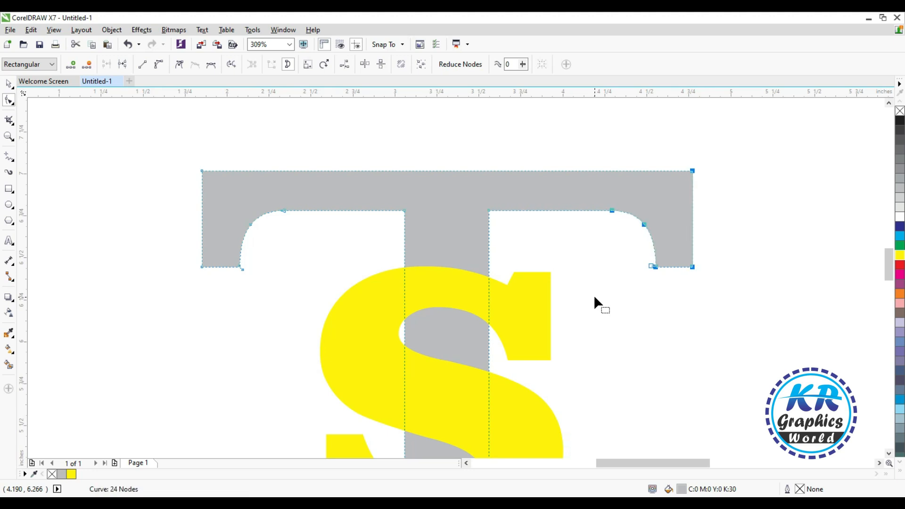
pyautogui.press('Left')
pyautogui.press('space')
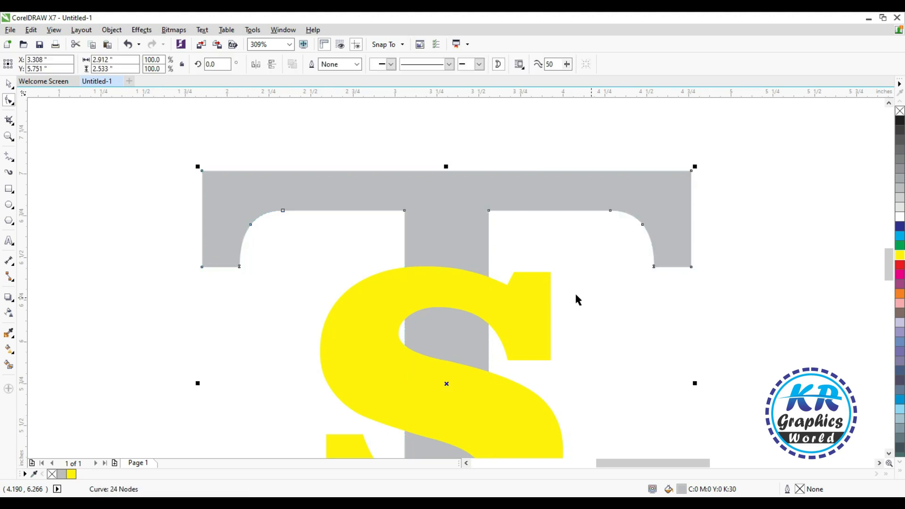
# - Enlarge the S to about 1.69 by 1.87 inches and center it horizontally on the T
pyautogui.scroll(-4, 635, 366)
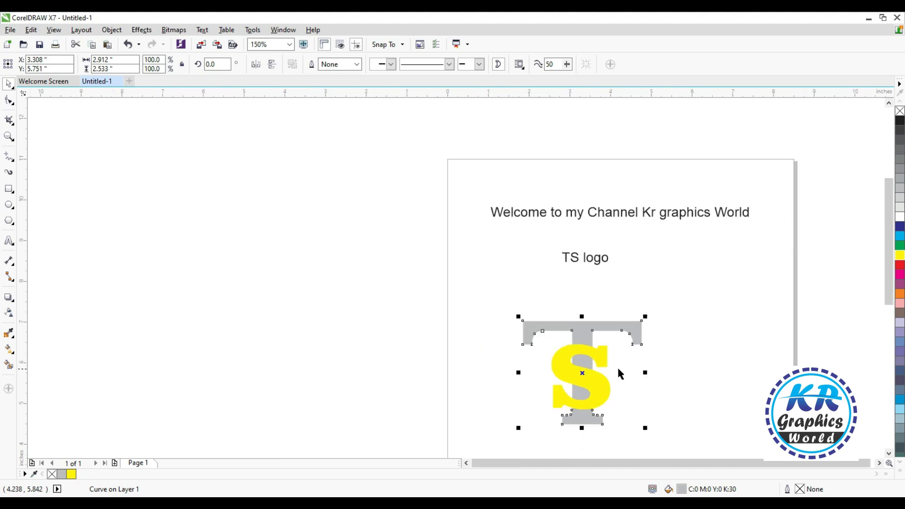
pyautogui.moveTo(491, 303); pyautogui.dragTo(683, 424)
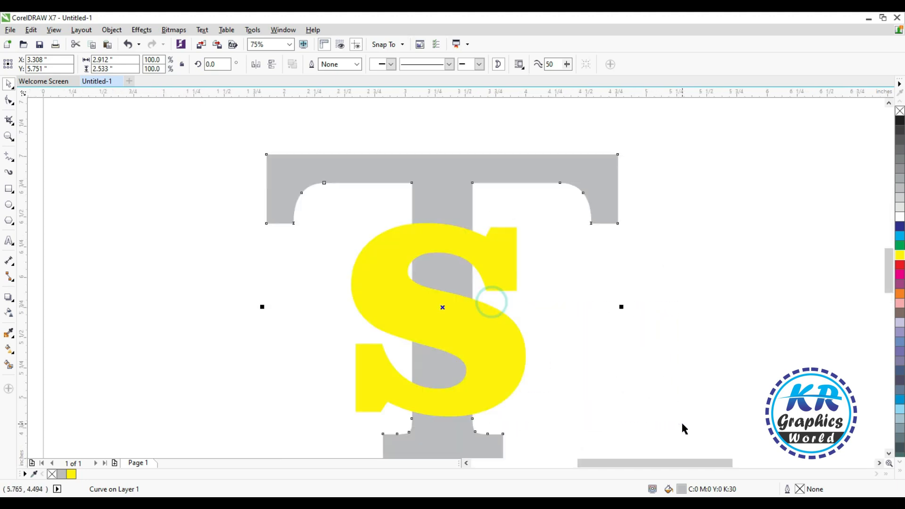
pyautogui.click(487, 259)
pyautogui.moveTo(529, 219); pyautogui.dragTo(558, 176)
pyautogui.keyDown('shift'); pyautogui.click(521, 162); pyautogui.keyUp('shift')
pyautogui.press('c')
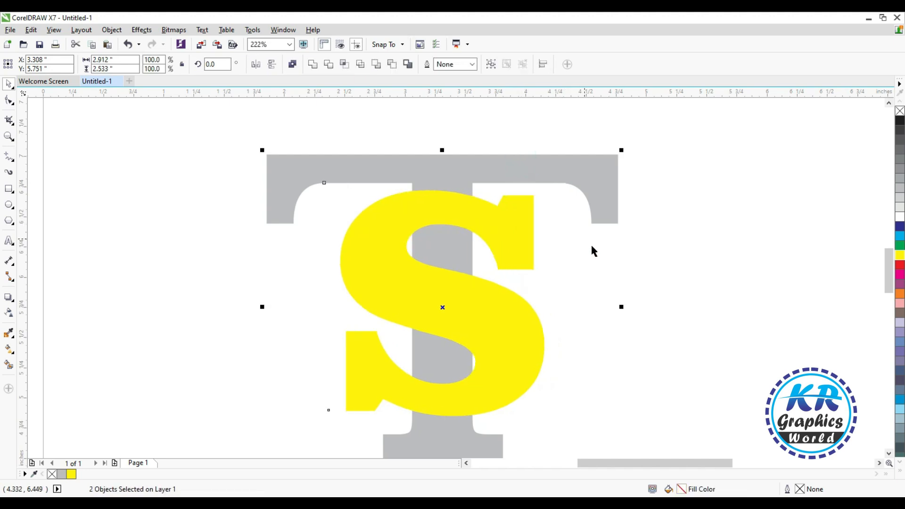
pyautogui.click(637, 292)
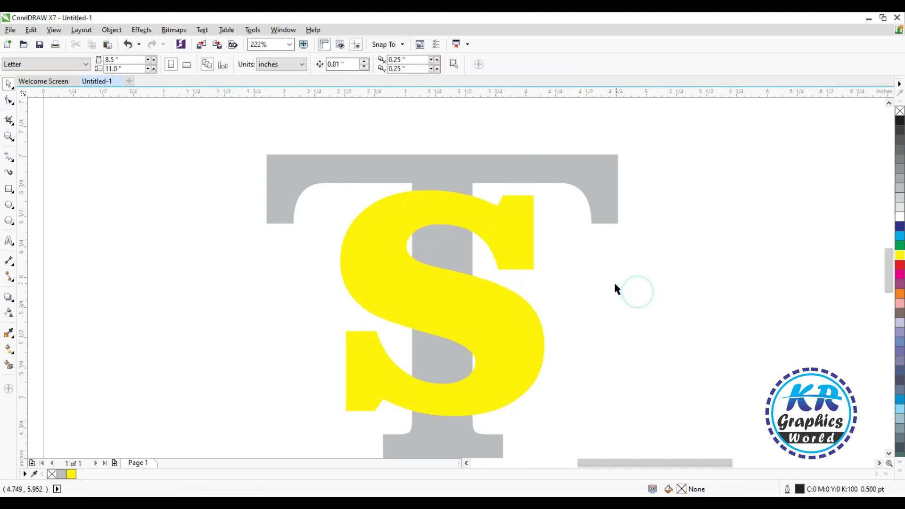
pyautogui.click(500, 231)
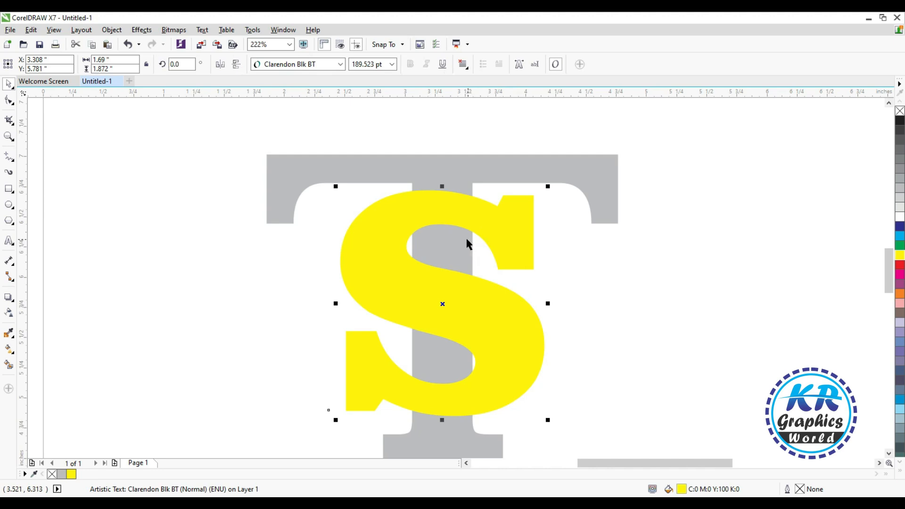
pyautogui.press('F12')
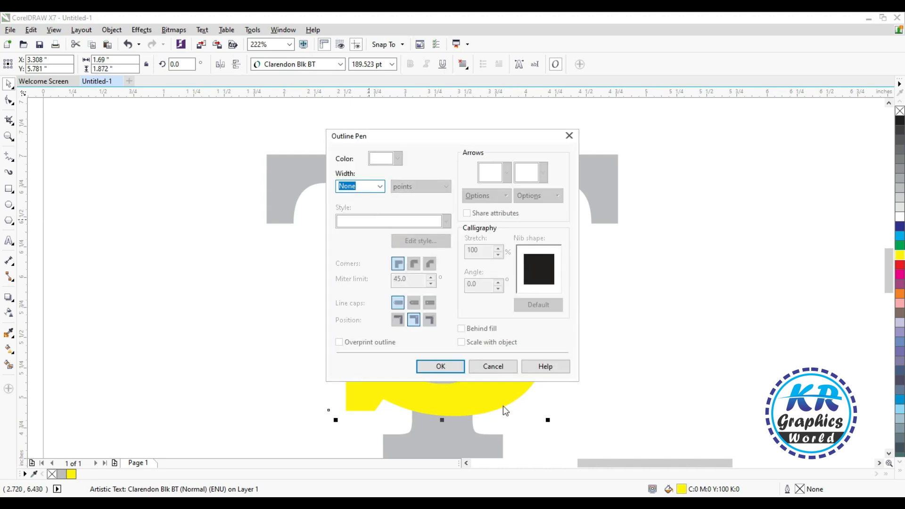
pyautogui.click(505, 365)
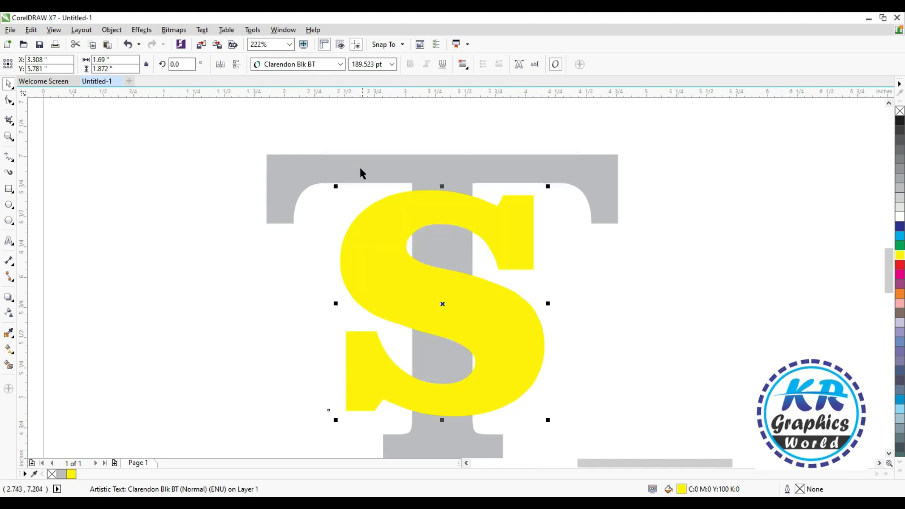
# - Convert the yellow S to curves and give it a 10 pt outline
pyautogui.click(229, 236)
pyautogui.click(391, 244)
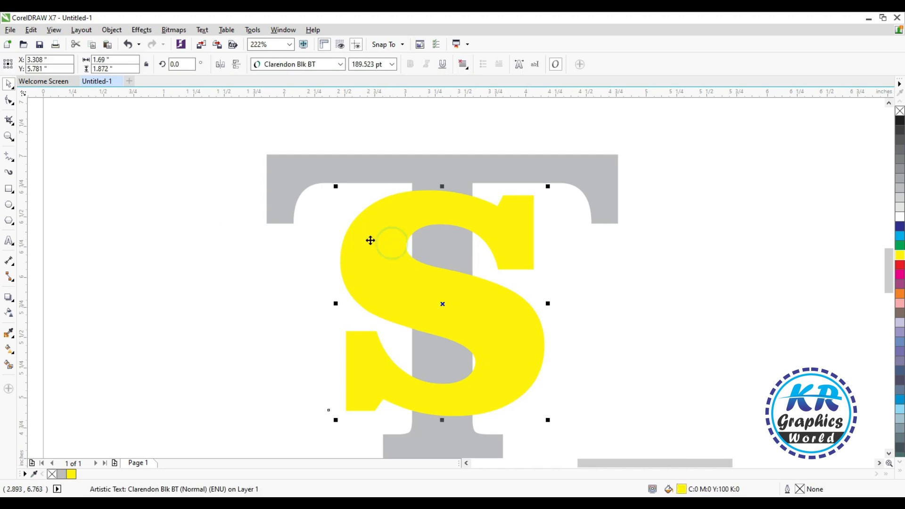
pyautogui.click(141, 30)
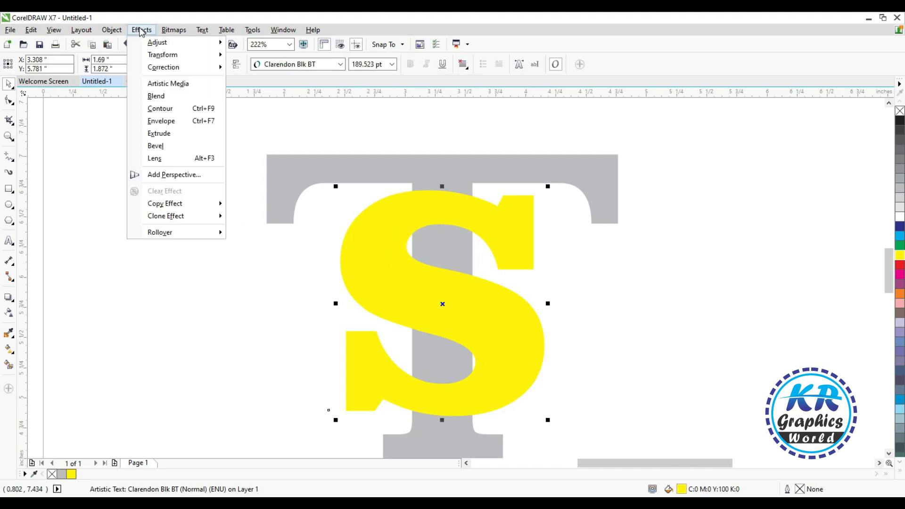
pyautogui.click(139, 269)
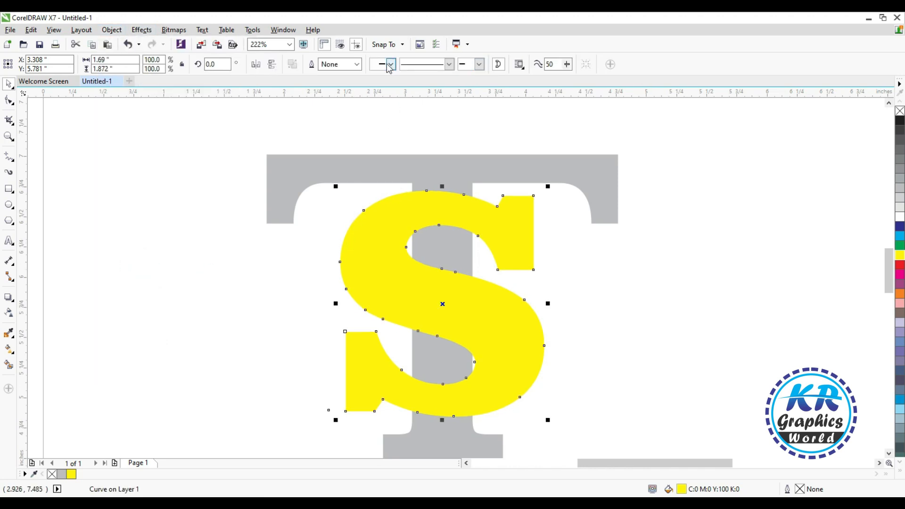
pyautogui.click(358, 66)
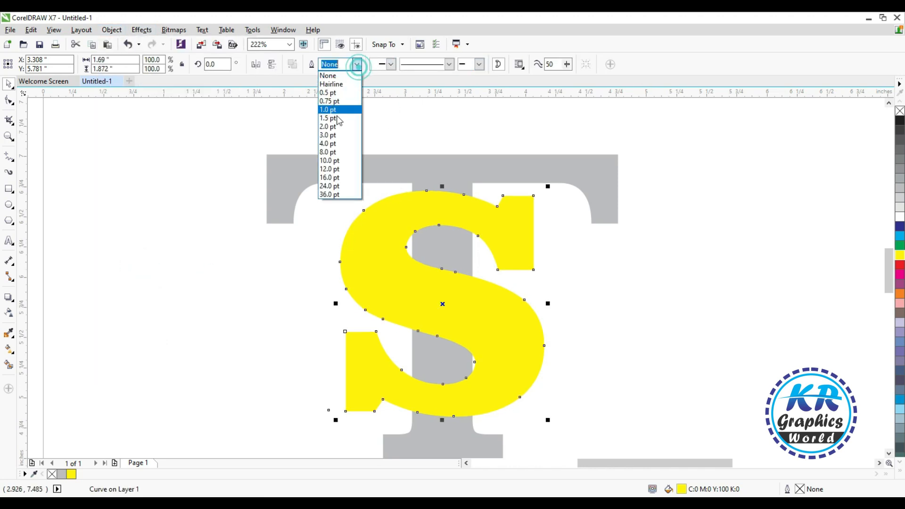
pyautogui.click(329, 159)
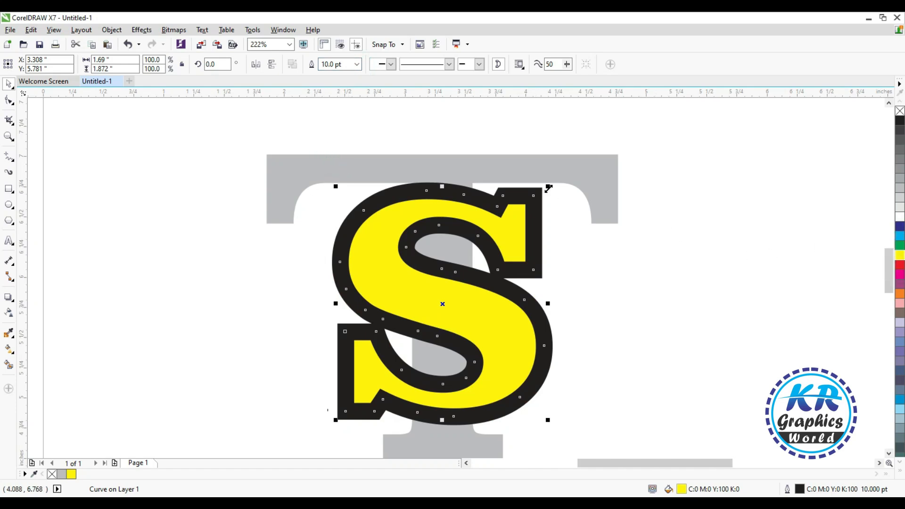
# - Scale the outlined S down to about 1.61 by 1.78 inches and convert its outline to an object
pyautogui.moveTo(549, 188); pyautogui.dragTo(544, 190)
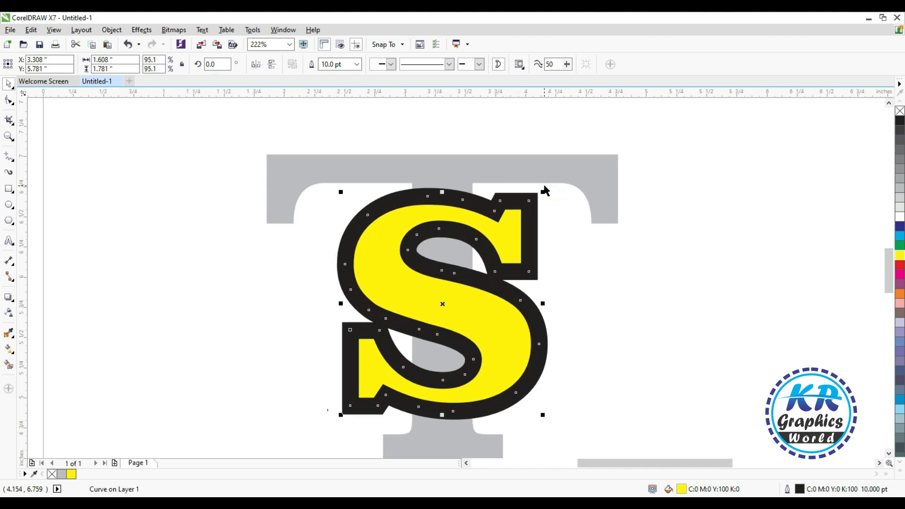
pyautogui.click(111, 29)
pyautogui.click(133, 278)
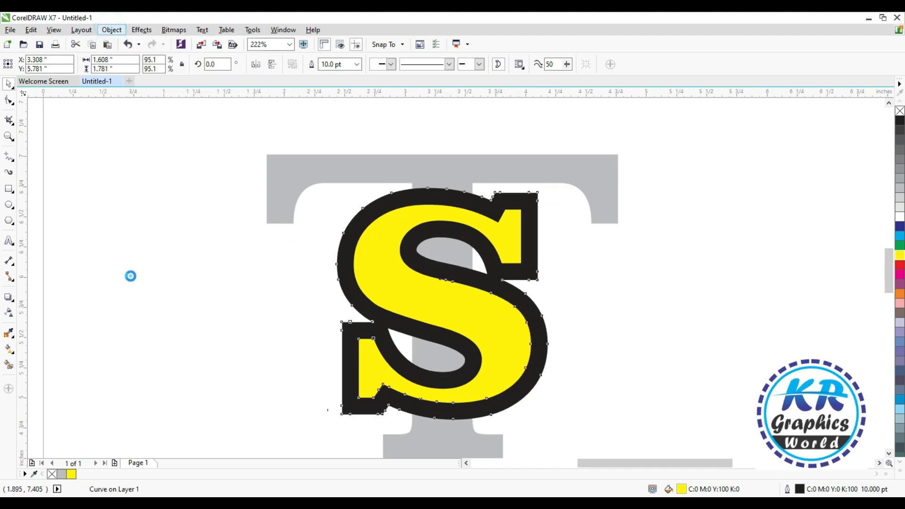
# - Smart-fill the T's crossbar, both stem areas inside the S and the base as separate blue-grey shapes with a 0.5 pt outline
pyautogui.click(8, 365)
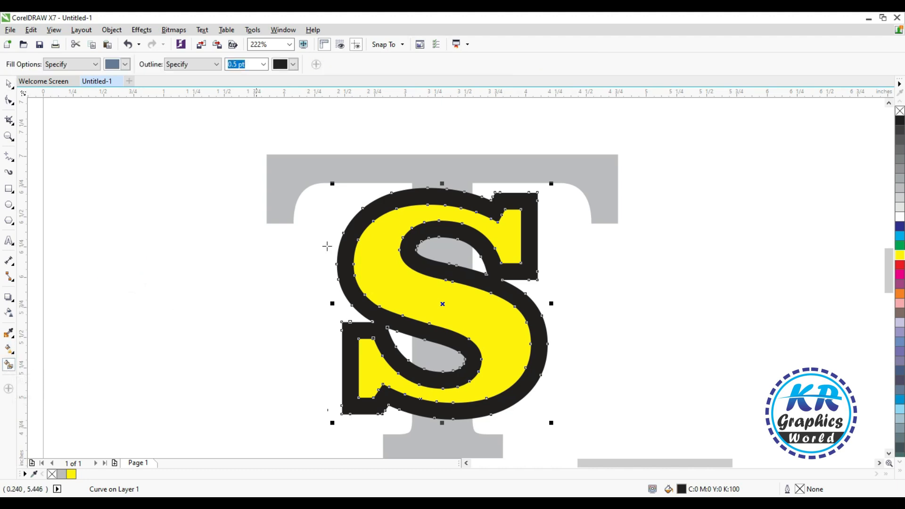
pyautogui.click(438, 162)
pyautogui.click(446, 252)
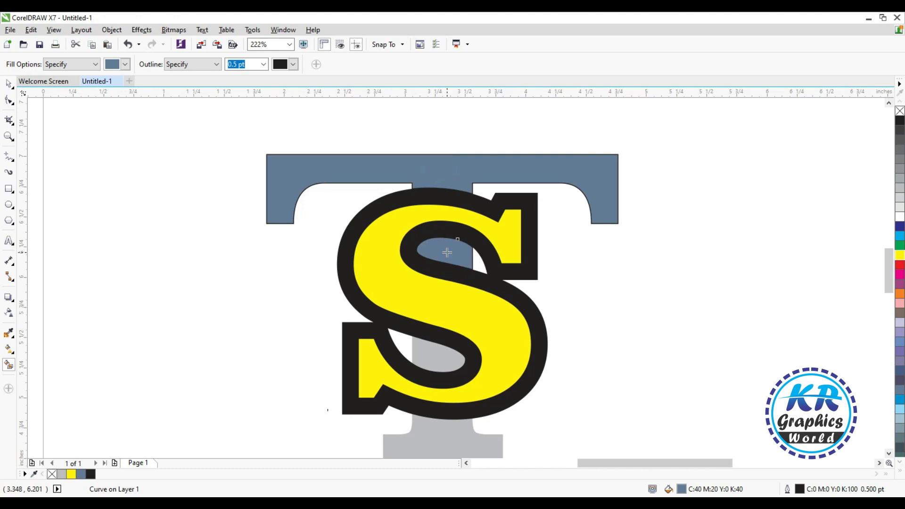
pyautogui.click(432, 355)
pyautogui.click(431, 434)
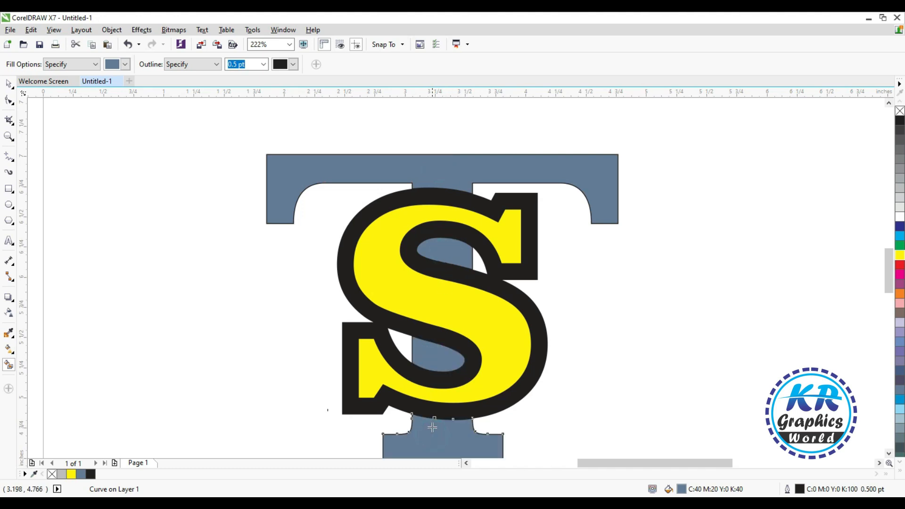
pyautogui.press('space')
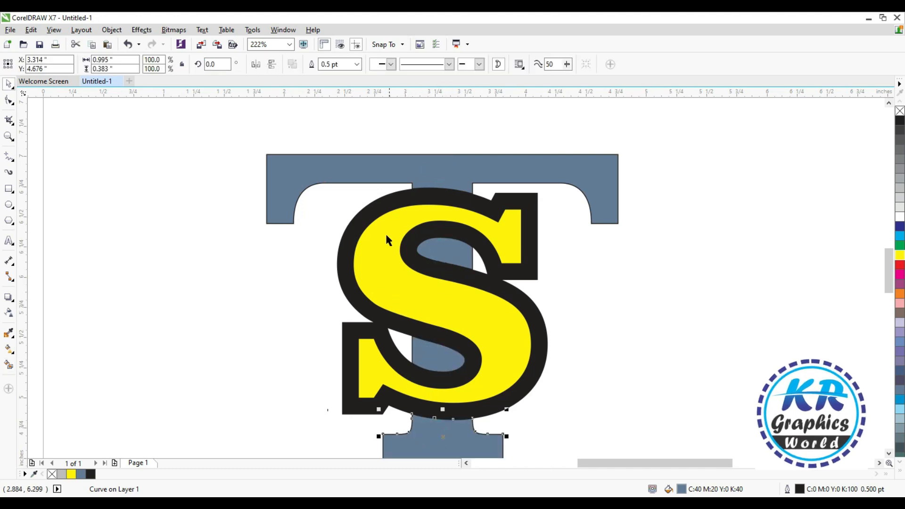
# - Delete the black outline shape around the S and the original grey T beneath it
pyautogui.moveTo(378, 210); pyautogui.dragTo(704, 273)
pyautogui.press('Delete')
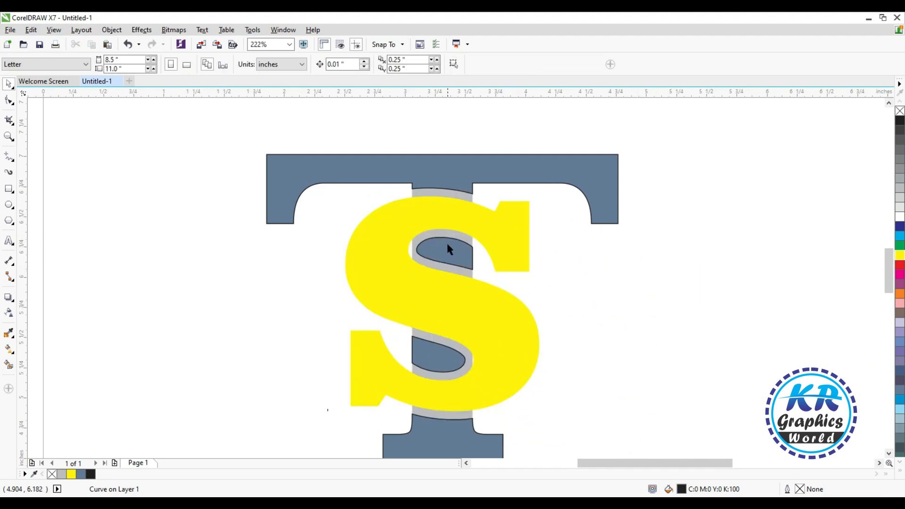
pyautogui.click(450, 235)
pyautogui.press('Delete')
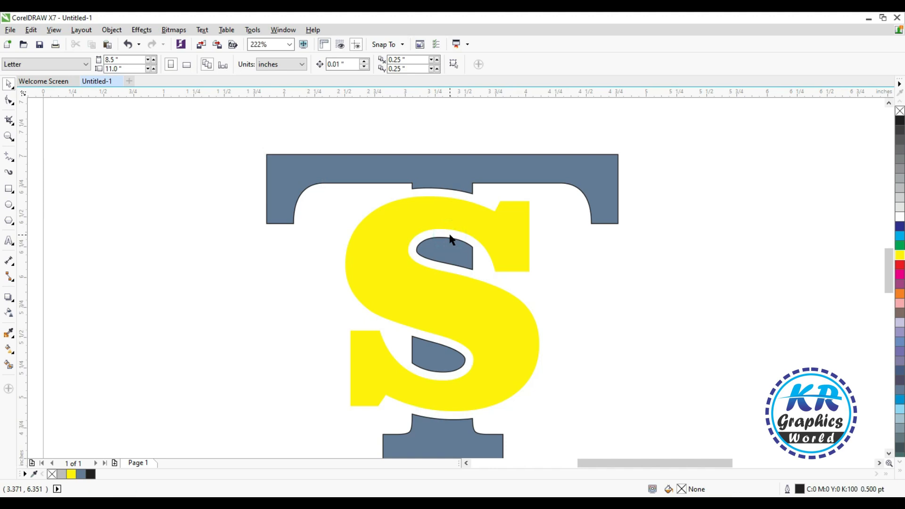
# - Remove the outline from the four blue-grey pieces of the T
pyautogui.click(444, 264)
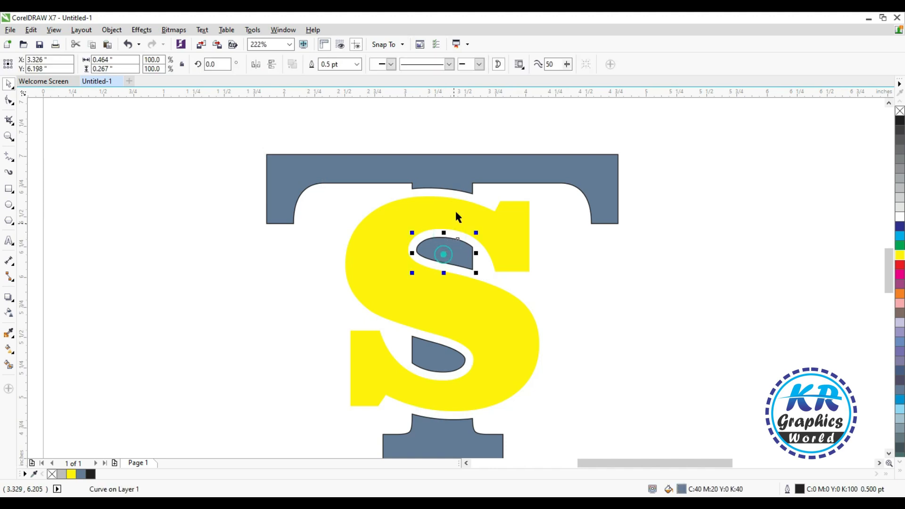
pyautogui.keyDown('shift'); pyautogui.click(452, 172); pyautogui.keyUp('shift')
pyautogui.keyDown('shift'); pyautogui.click(437, 361); pyautogui.keyUp('shift')
pyautogui.keyDown('shift'); pyautogui.click(437, 439); pyautogui.keyUp('shift')
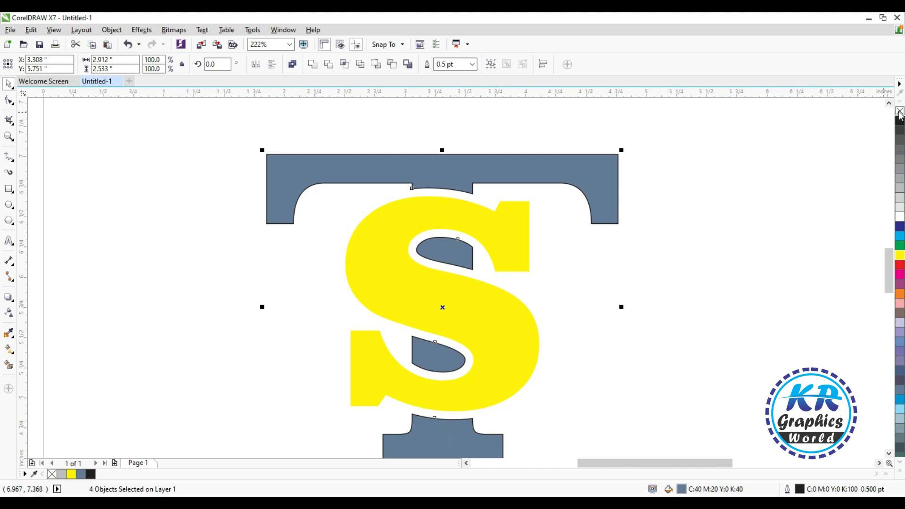
pyautogui.click(745, 163)
# - Fill the T's crossbar, two stem pieces and base with dark blue, and select the yellow S
pyautogui.click(481, 168)
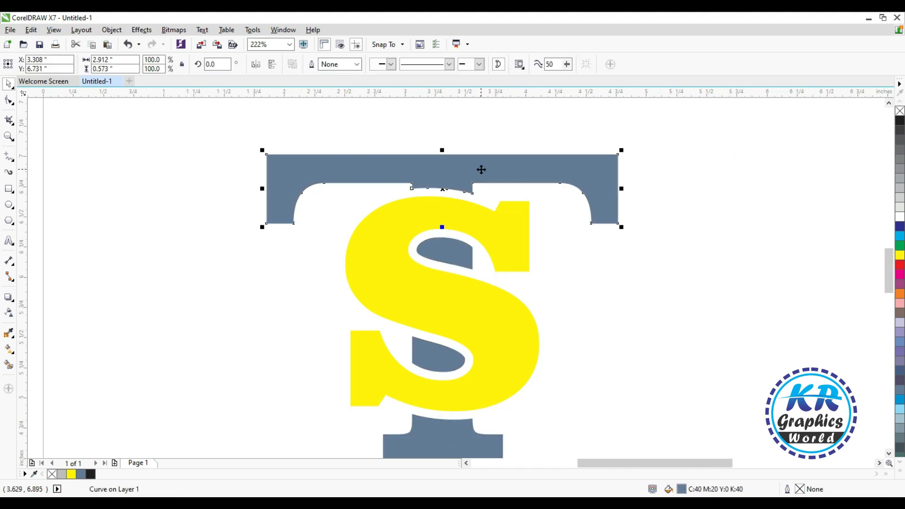
pyautogui.click(899, 227)
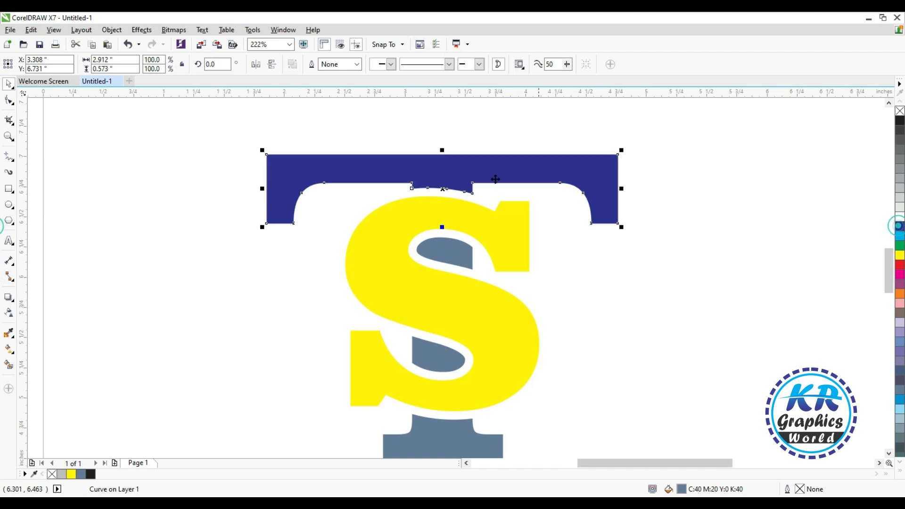
pyautogui.click(449, 266)
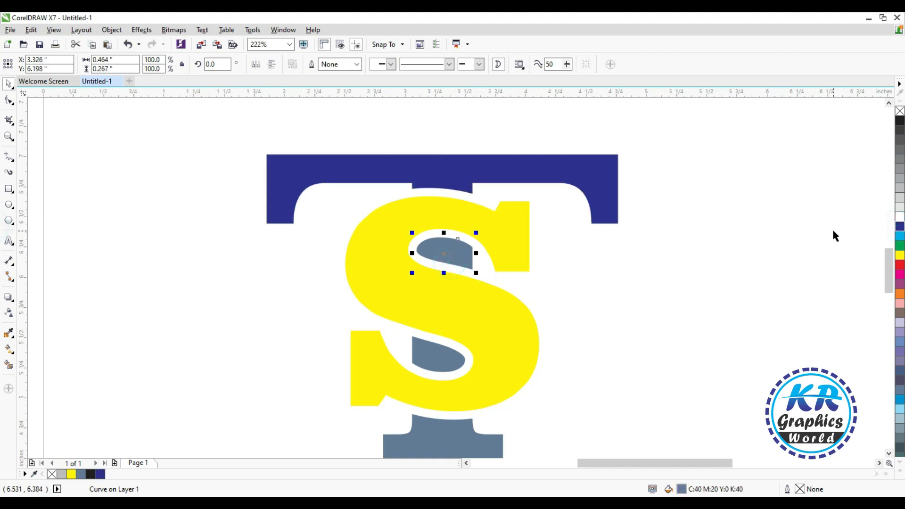
pyautogui.click(899, 230)
pyautogui.click(439, 349)
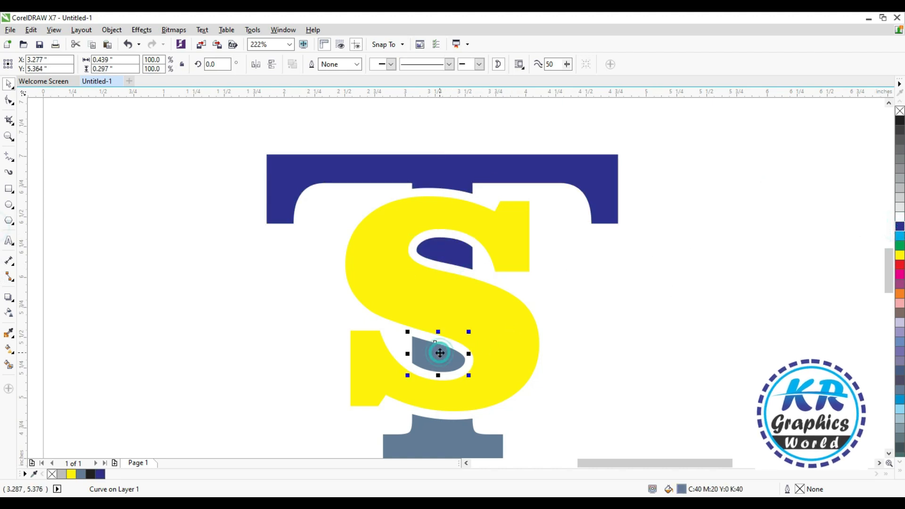
pyautogui.hotkey('ctrl', 'r')
pyautogui.click(434, 439)
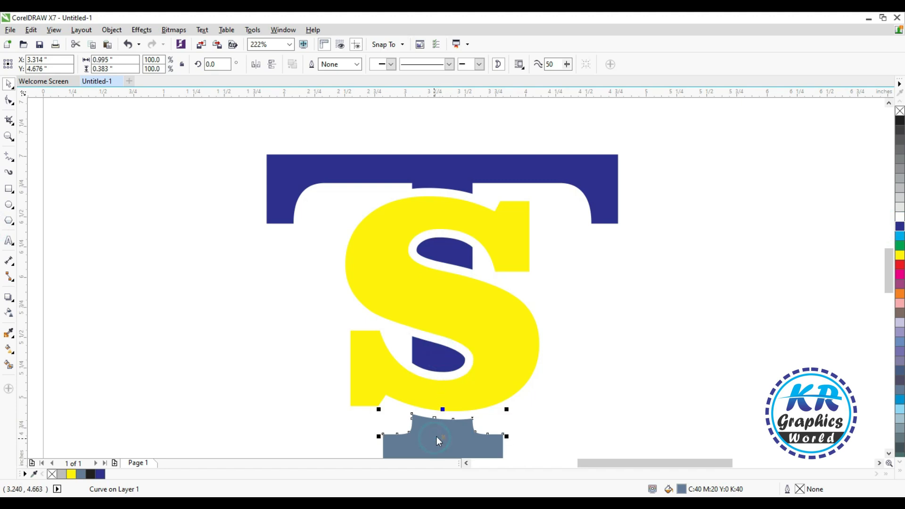
pyautogui.hotkey('ctrl', 'e')
pyautogui.click(413, 288)
pyautogui.hotkey('ctrl', 'r')
pyautogui.click(519, 364)
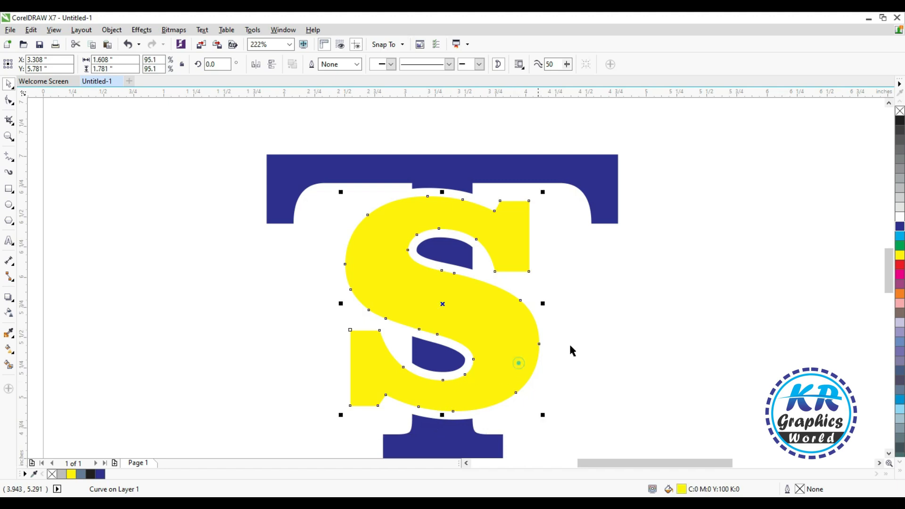
# - Fill the yellow S with red and deselect it
pyautogui.click(899, 265)
pyautogui.click(703, 290)
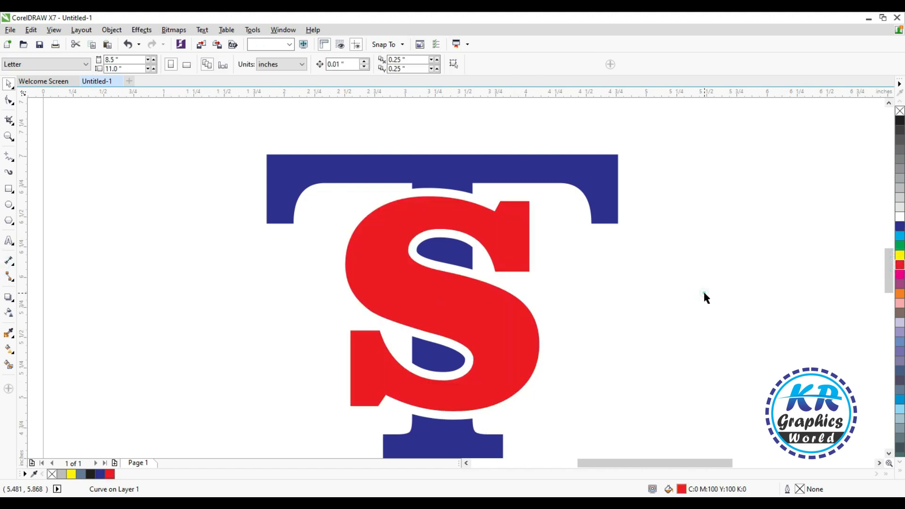
# - Shorten the T's crossbar on its right side by shifting all nodes of that end inward toward the S
pyautogui.scroll(-4, 689, 283)
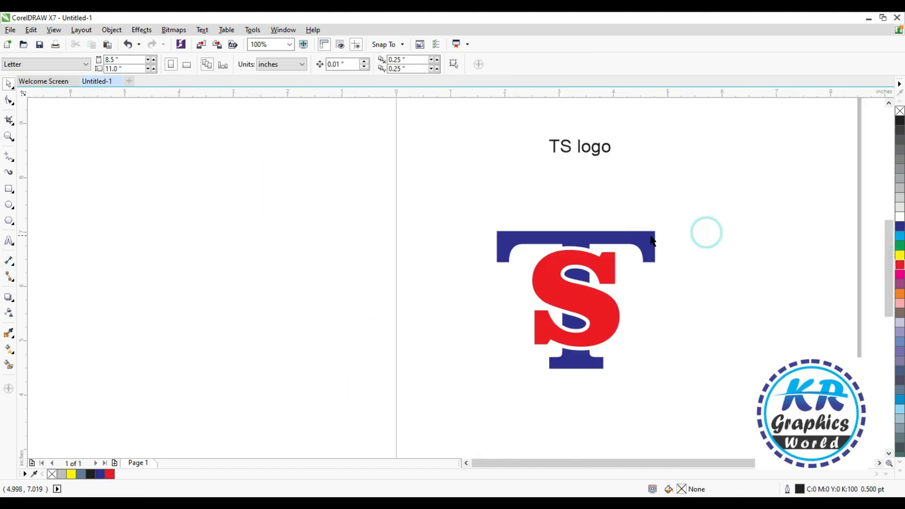
pyautogui.click(632, 237)
pyautogui.press('space')
pyautogui.click(9, 99)
pyautogui.moveTo(621, 283); pyautogui.dragTo(618, 283)
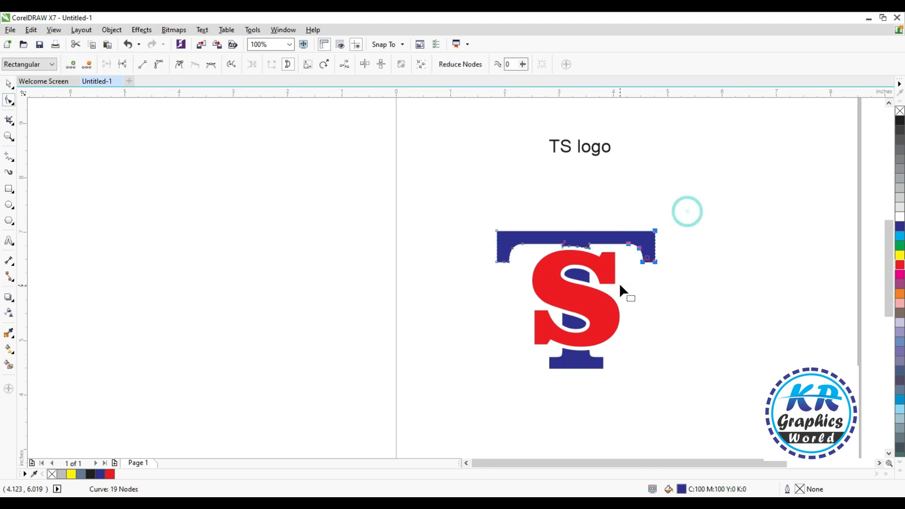
pyautogui.press('Left')
pyautogui.press('Left')
pyautogui.press('Left')
pyautogui.press('Left')
pyautogui.press('Left')
pyautogui.press('Left')
pyautogui.press('Left')
pyautogui.press('Left')
pyautogui.press('Left')
pyautogui.press('Left')
pyautogui.press('Left')
pyautogui.press('Left')
pyautogui.press('Left')
pyautogui.press('Left')
pyautogui.press('Left')
pyautogui.press('Left')
pyautogui.press('Left')
pyautogui.press('Left')
pyautogui.press('Left')
pyautogui.press('Left')
pyautogui.press('Left')
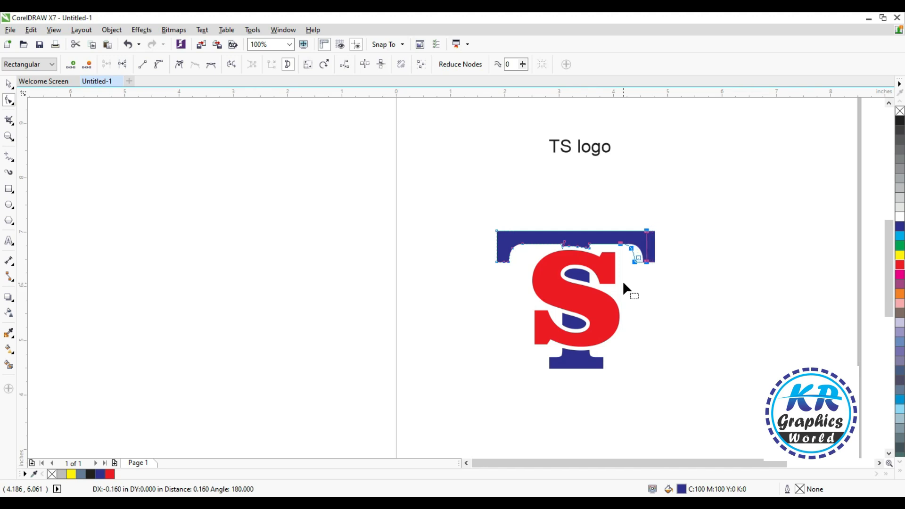
# - Shift the nodes at the crossbar's left end inward to match the right end, making the crossbar about 2.28 in wide
pyautogui.moveTo(448, 202); pyautogui.dragTo(525, 284)
pyautogui.press('Right')
pyautogui.press('Right')
pyautogui.press('Right')
pyautogui.press('Right')
pyautogui.press('Right')
pyautogui.press('Right')
pyautogui.press('Right')
pyautogui.press('Right')
pyautogui.press('Right')
pyautogui.press('Right')
pyautogui.press('Right')
pyautogui.press('Right')
pyautogui.press('Right')
pyautogui.press('Right')
pyautogui.press('Right')
pyautogui.press('Right')
pyautogui.press('Right')
pyautogui.press('Right')
pyautogui.press('Right')
pyautogui.press('Right')
pyautogui.press('Right')
pyautogui.press('Right')
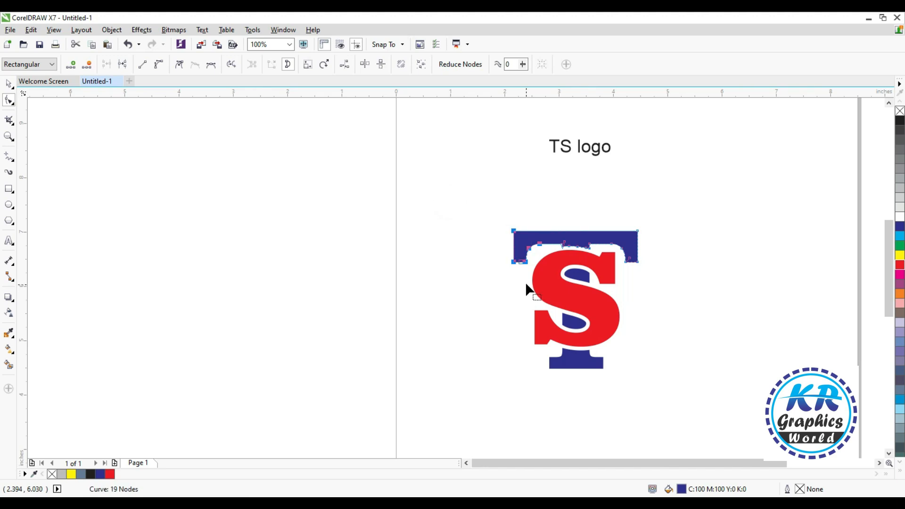
pyautogui.click(385, 249)
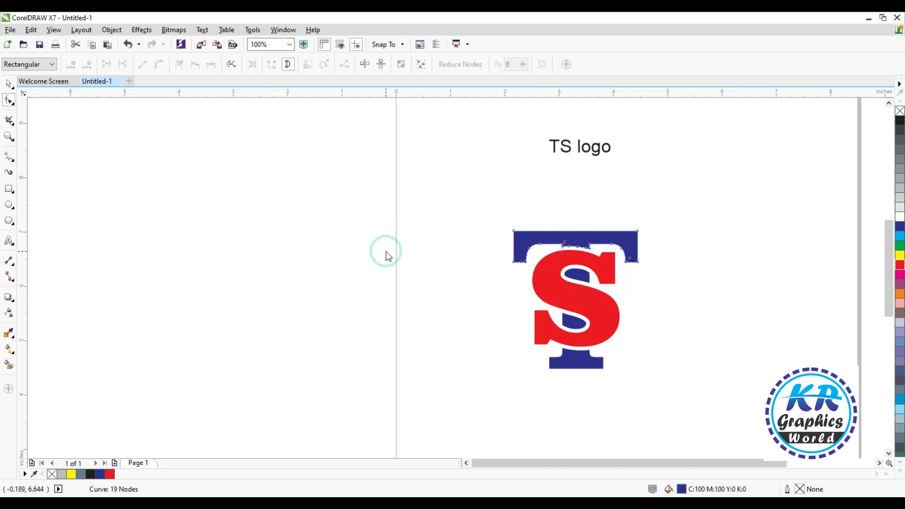
pyautogui.press('space')
pyautogui.click(335, 256)
# - Give the S a vertical linear fountain fill running from red at the top to black at the bottom
pyautogui.click(568, 260)
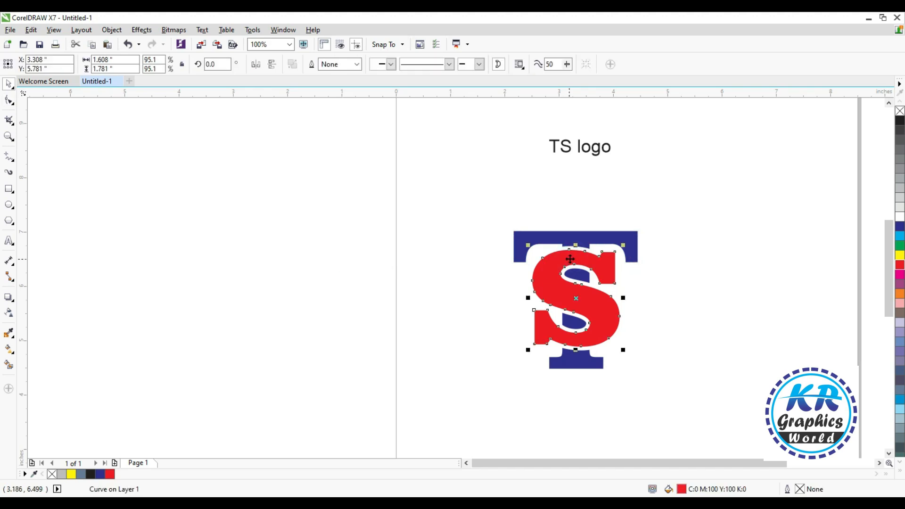
pyautogui.press('g')
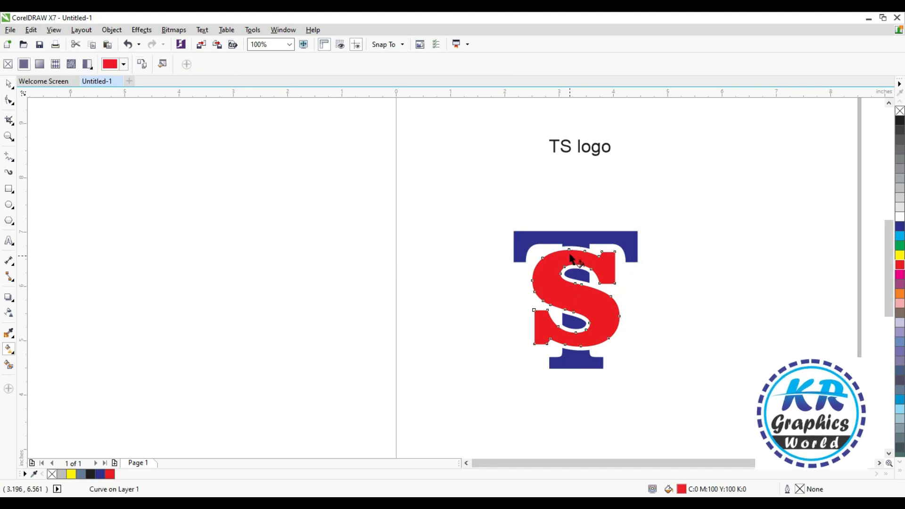
pyautogui.moveTo(569, 249); pyautogui.dragTo(568, 330)
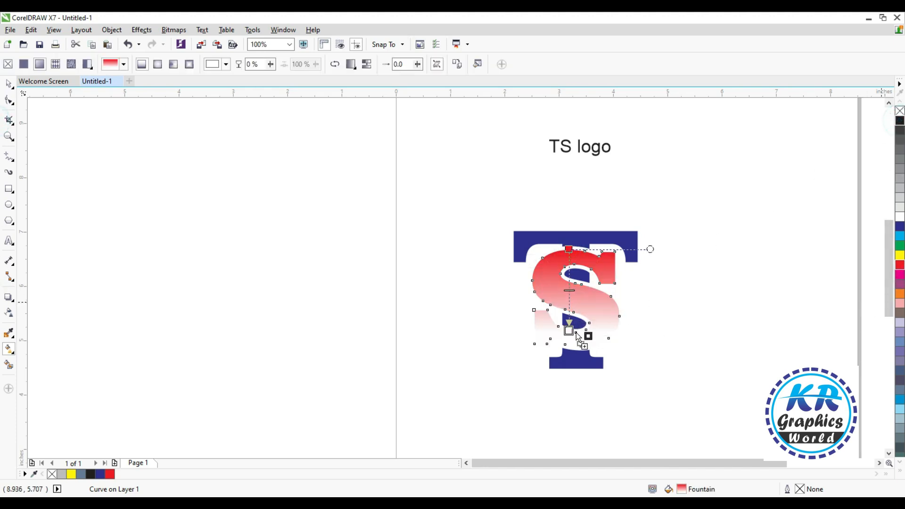
pyautogui.moveTo(573, 332); pyautogui.dragTo(569, 331)
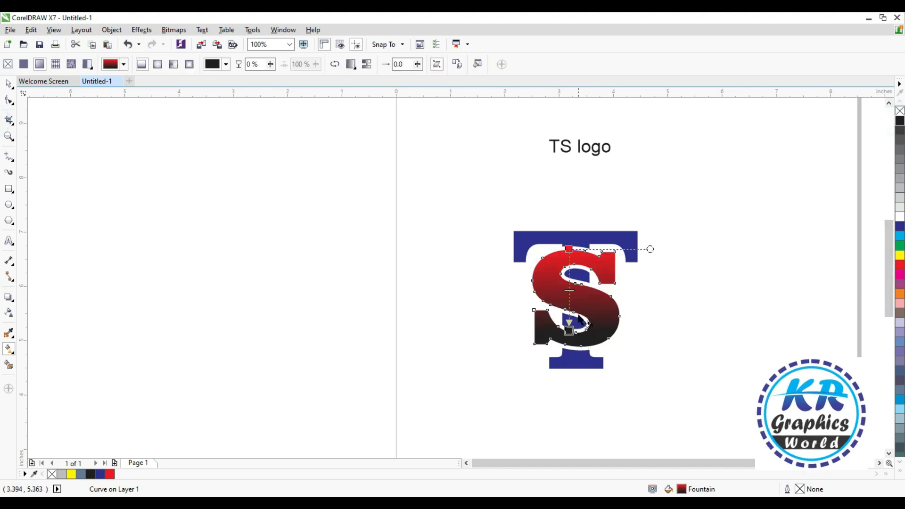
pyautogui.press('space')
# - Scale the complete TS monogram down to about 1.70 by 1.89 in and center it beneath the "TS logo" title
pyautogui.click(584, 244)
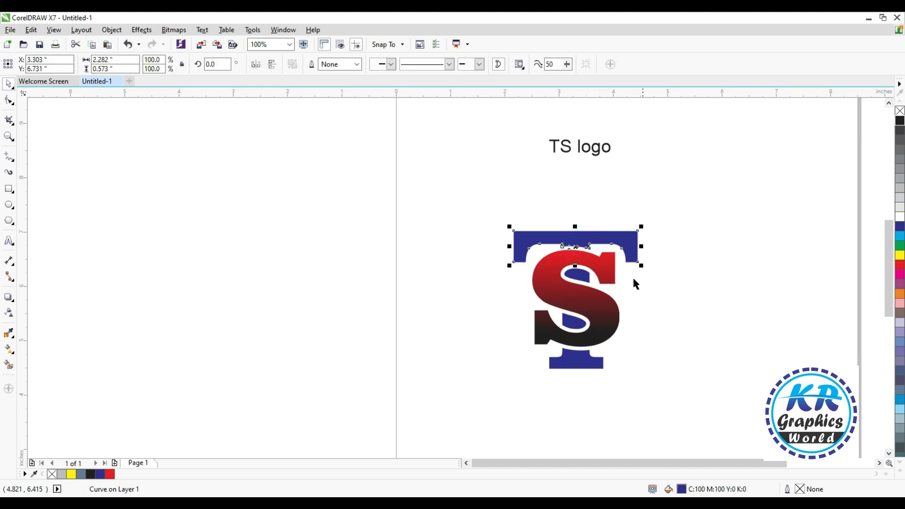
pyautogui.moveTo(452, 180); pyautogui.dragTo(724, 417)
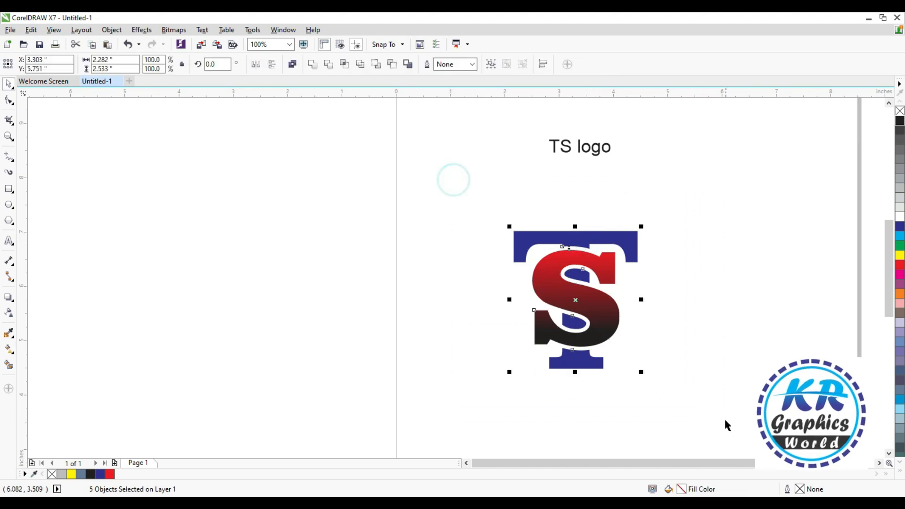
pyautogui.hotkey('shift', 'F2')
pyautogui.scroll(-2, 664, 377)
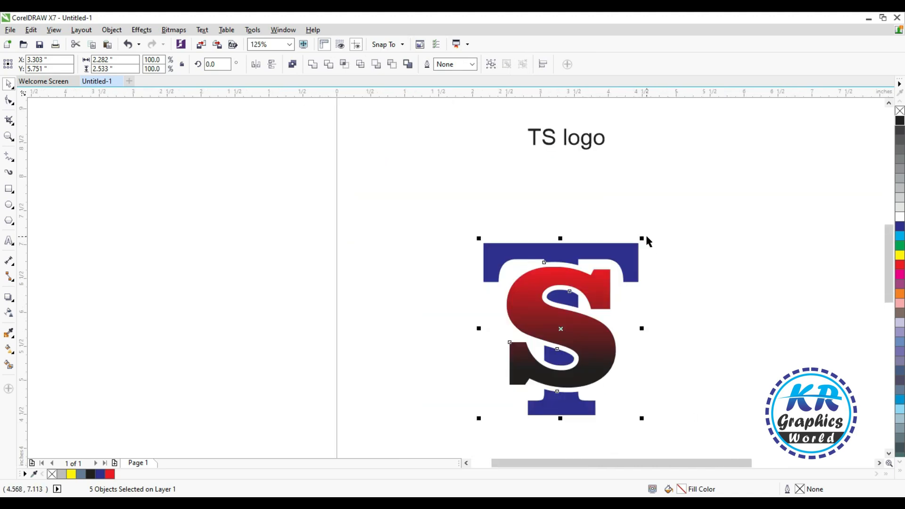
pyautogui.moveTo(642, 238); pyautogui.dragTo(620, 260)
pyautogui.moveTo(568, 329); pyautogui.dragTo(586, 314)
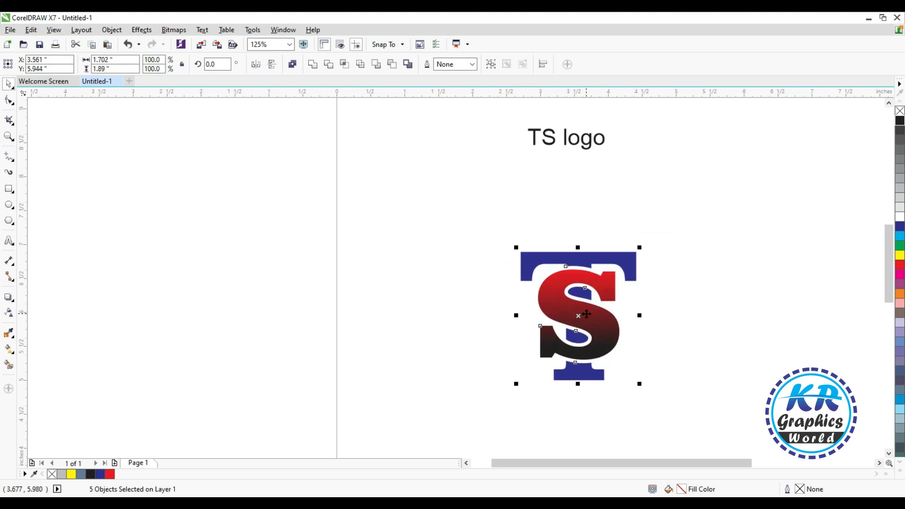
pyautogui.click(741, 322)
# - Move the "Welcome to my Channel Kr graphics World" line straight down to below the logo
pyautogui.scroll(-2, 649, 265)
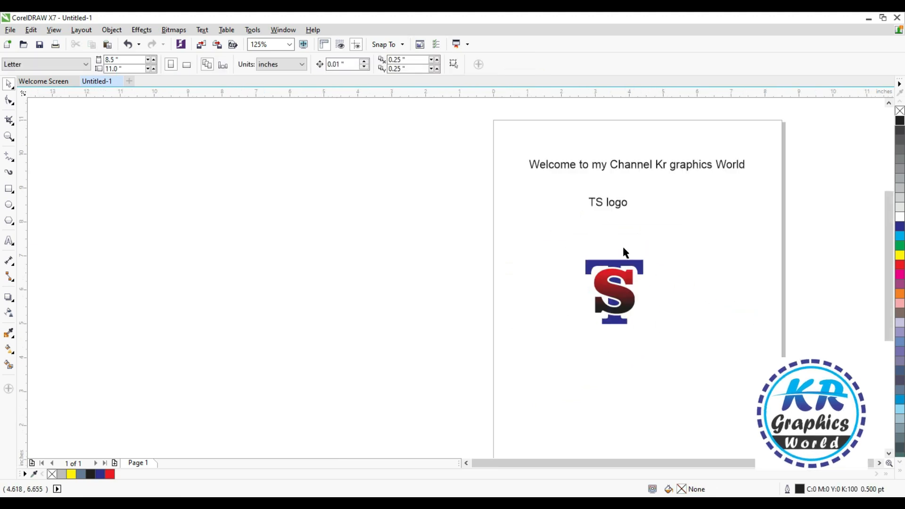
pyautogui.moveTo(598, 167); pyautogui.dragTo(597, 357)
# - Replace the wording of the welcome line with "Thanks for watching please like share and subscribe"
pyautogui.scroll(4, 598, 357)
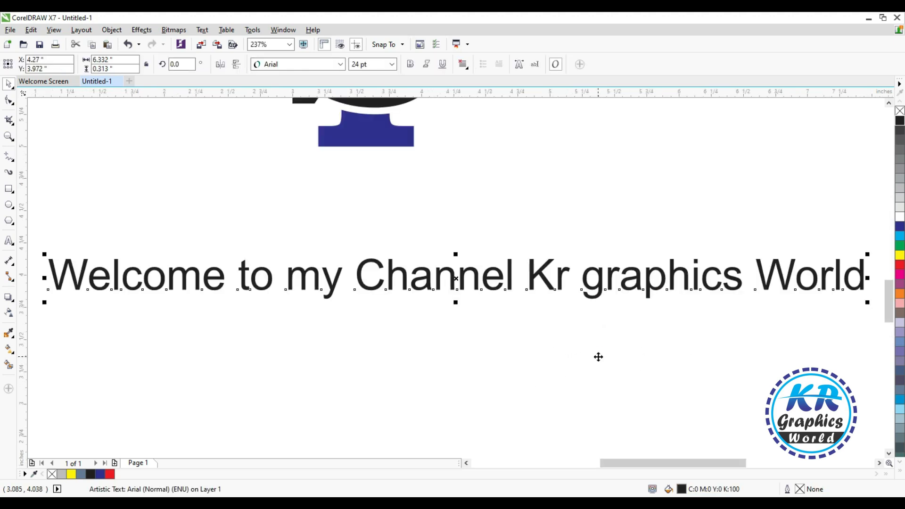
pyautogui.press('F8')
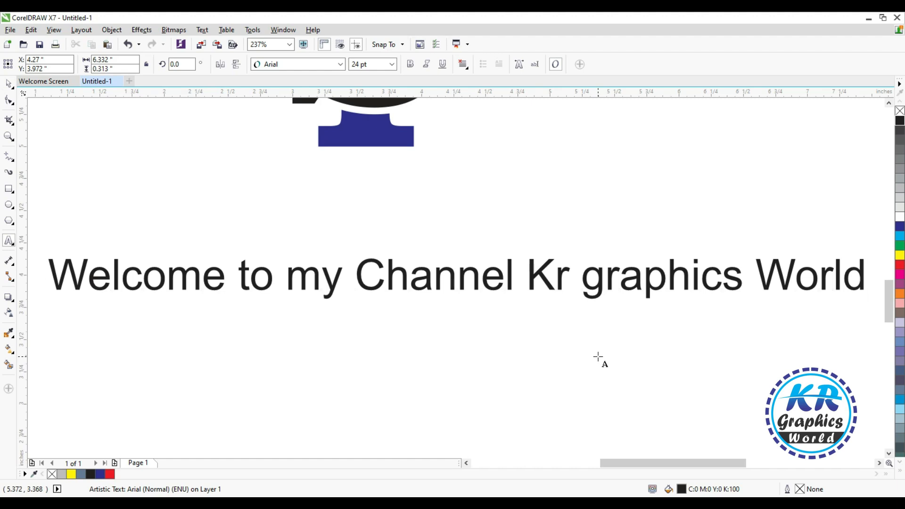
pyautogui.hotkey('ctrl', 'a')
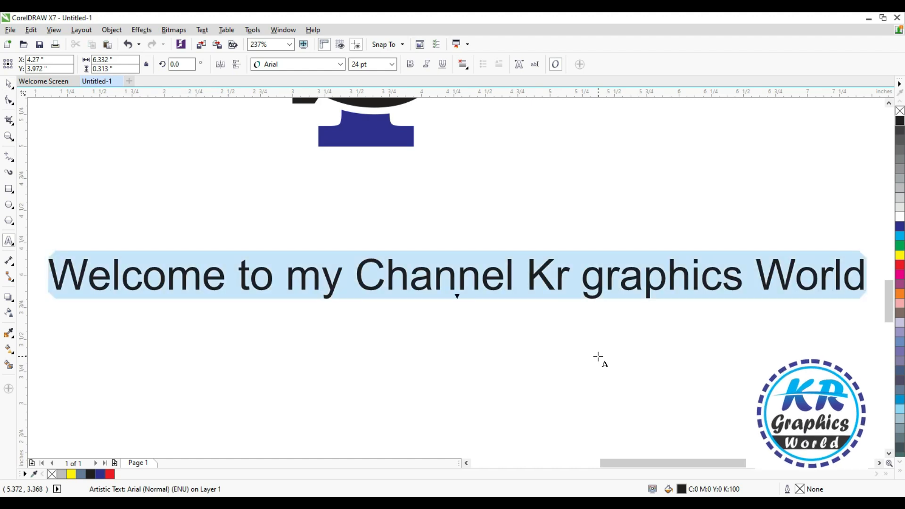
pyautogui.write('Thanks')
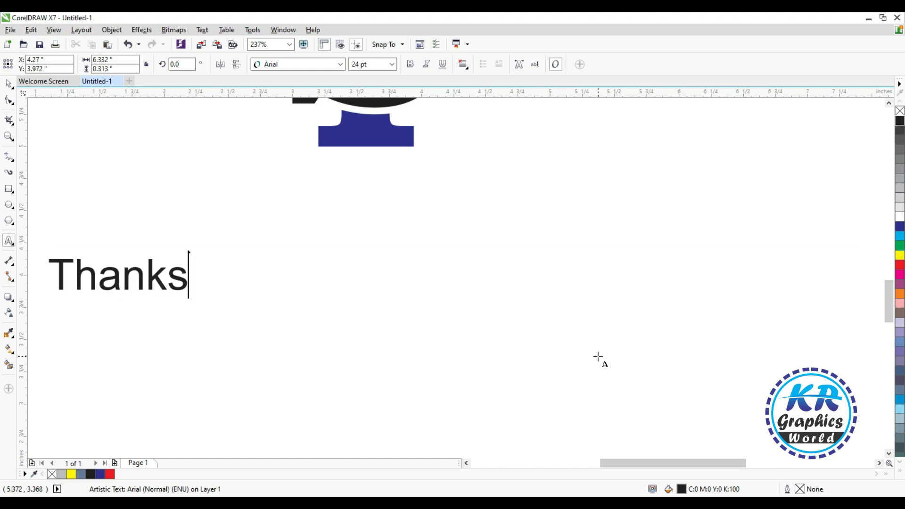
pyautogui.write(' for watching')
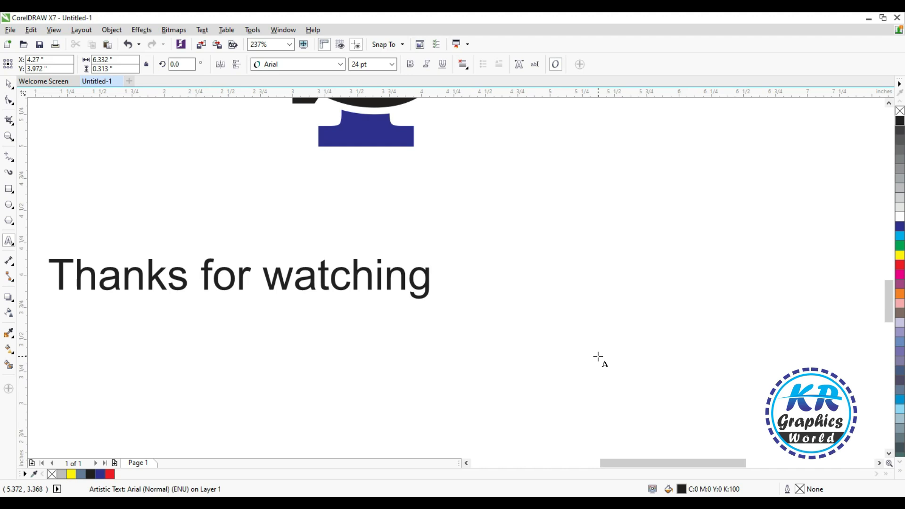
pyautogui.write('\\')
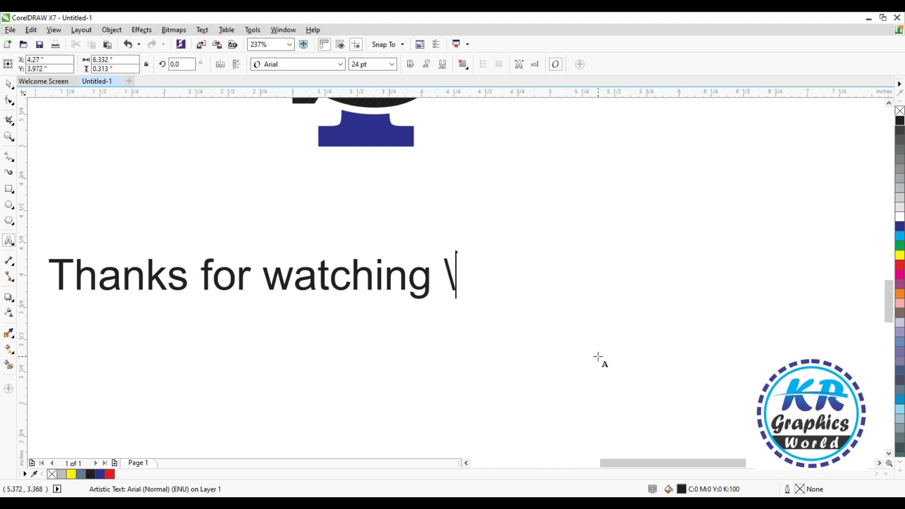
pyautogui.press('BackSpace')
pyautogui.write('p')
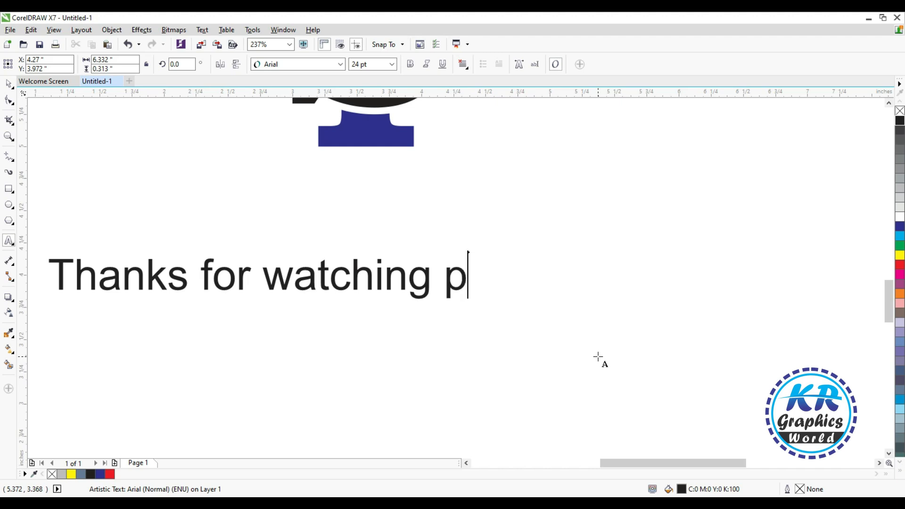
pyautogui.write('lea')
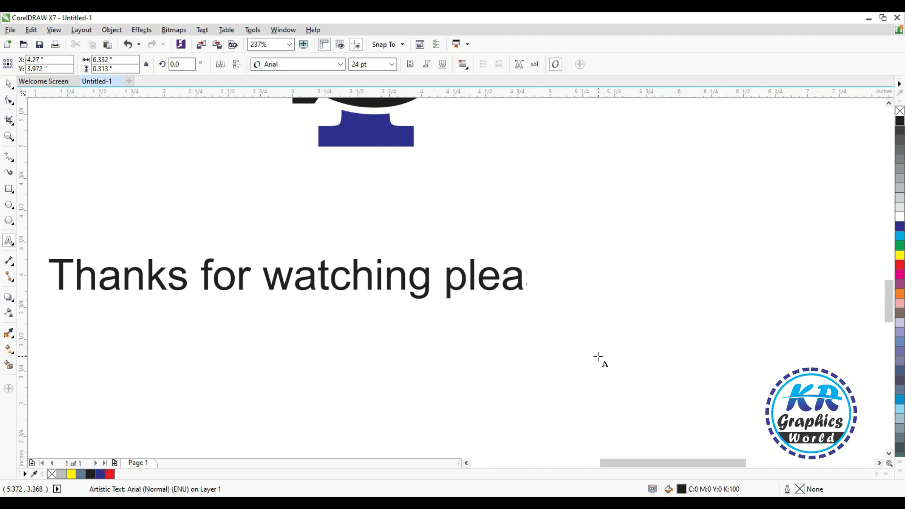
pyautogui.write('se like share and ')
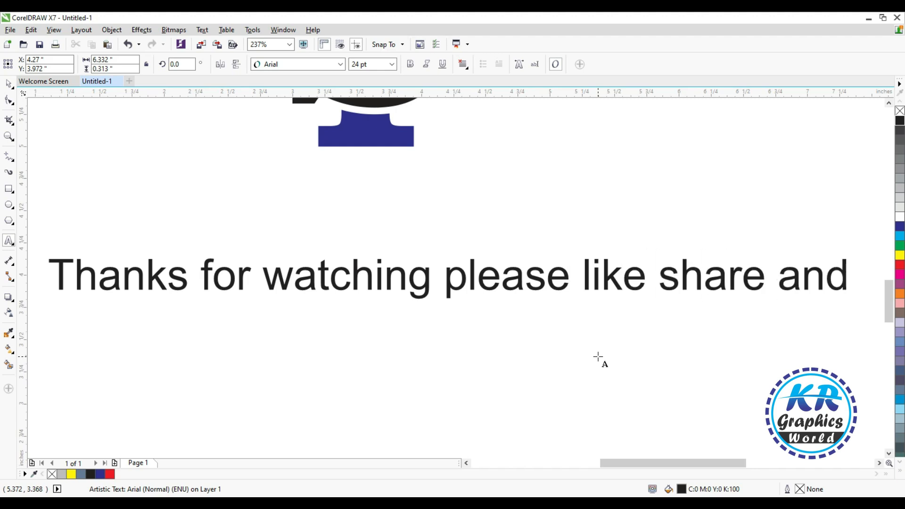
pyautogui.write('subscr')
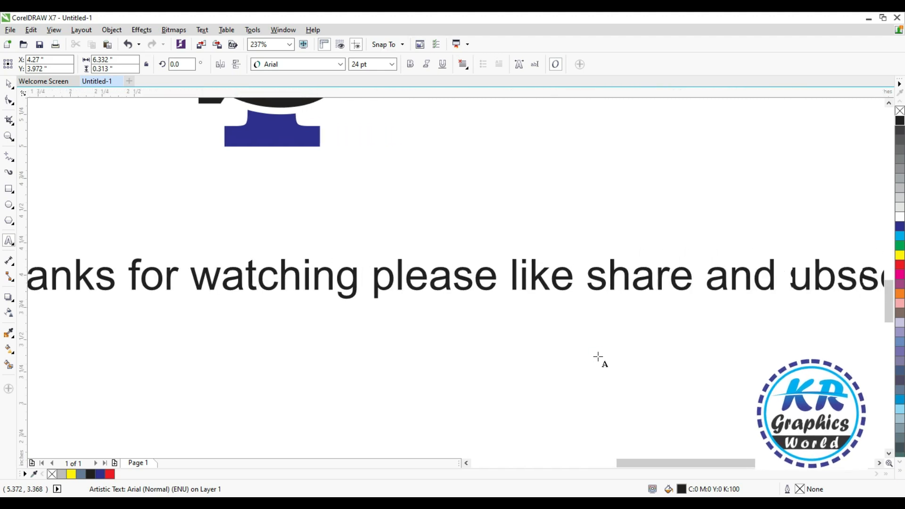
pyautogui.write('ibe')
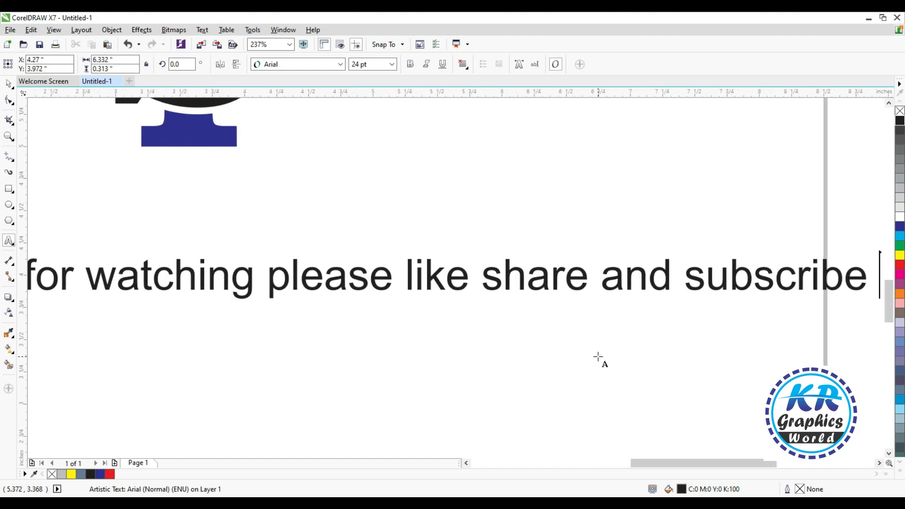
pyautogui.hotkey('ctrl', 'space')
# - Scale the closing text line down to about 19.125 pt so it fits within the page width
pyautogui.scroll(-2, 598, 366)
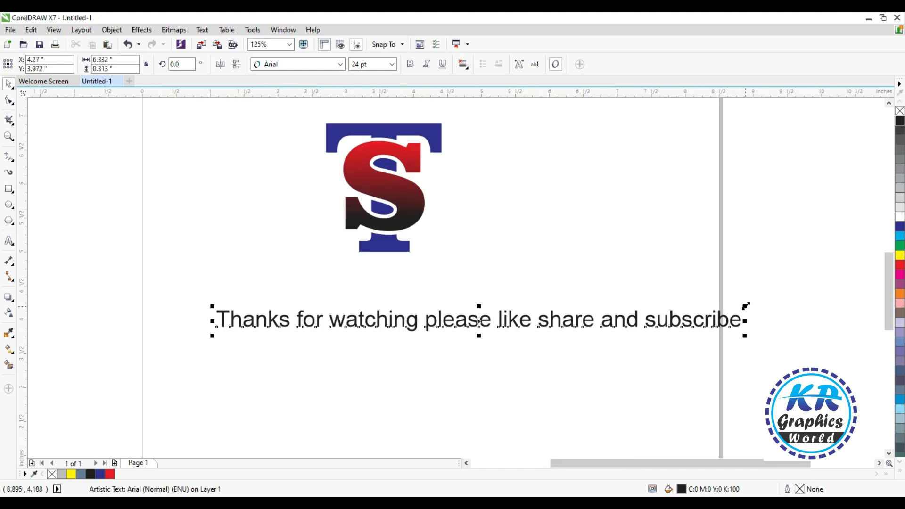
pyautogui.moveTo(743, 307); pyautogui.dragTo(638, 311)
pyautogui.click(427, 274)
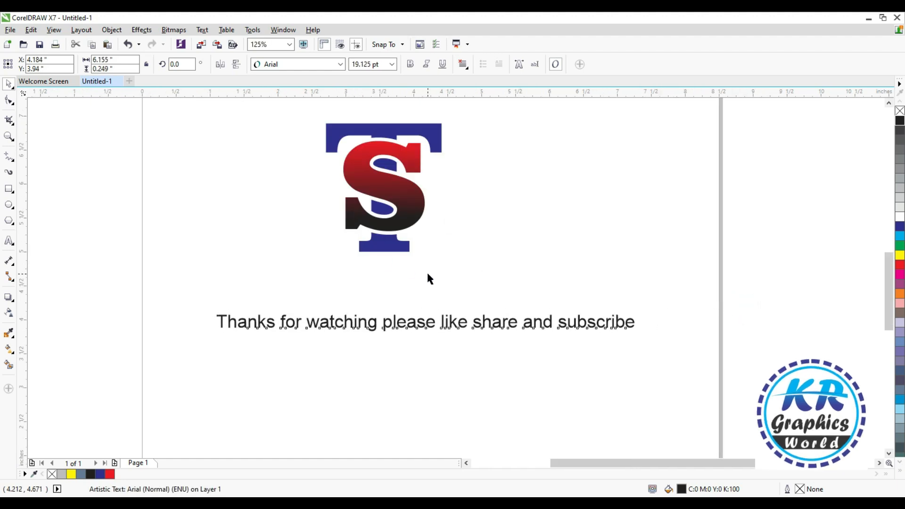